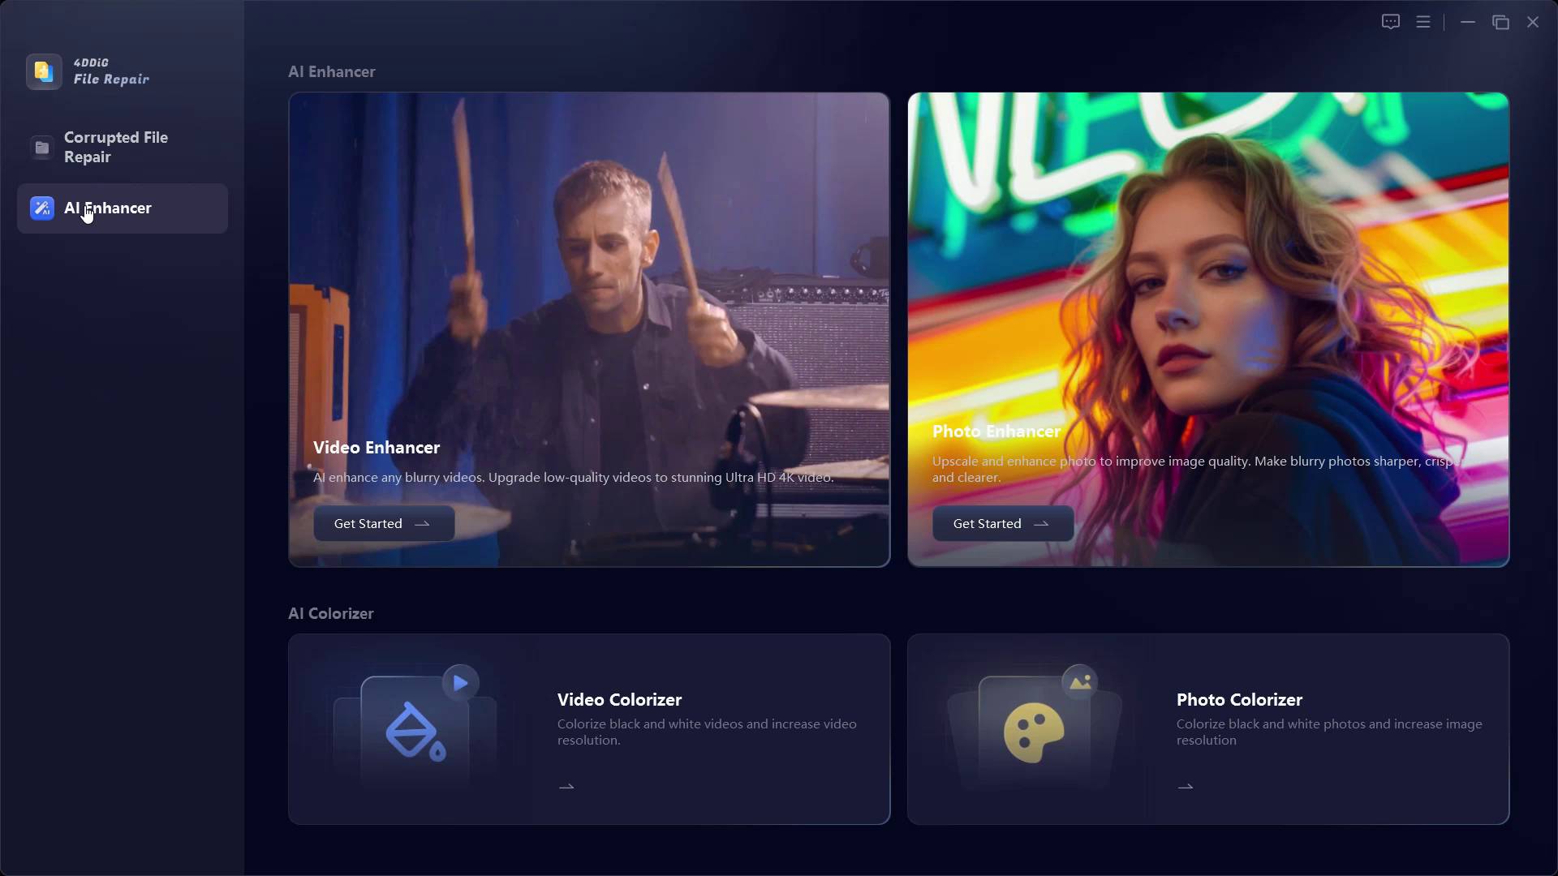
- Go from the AI Enhancer page to the Corrupted File Repair tools list
{"action": "left_click", "coordinate": [97, 158]}
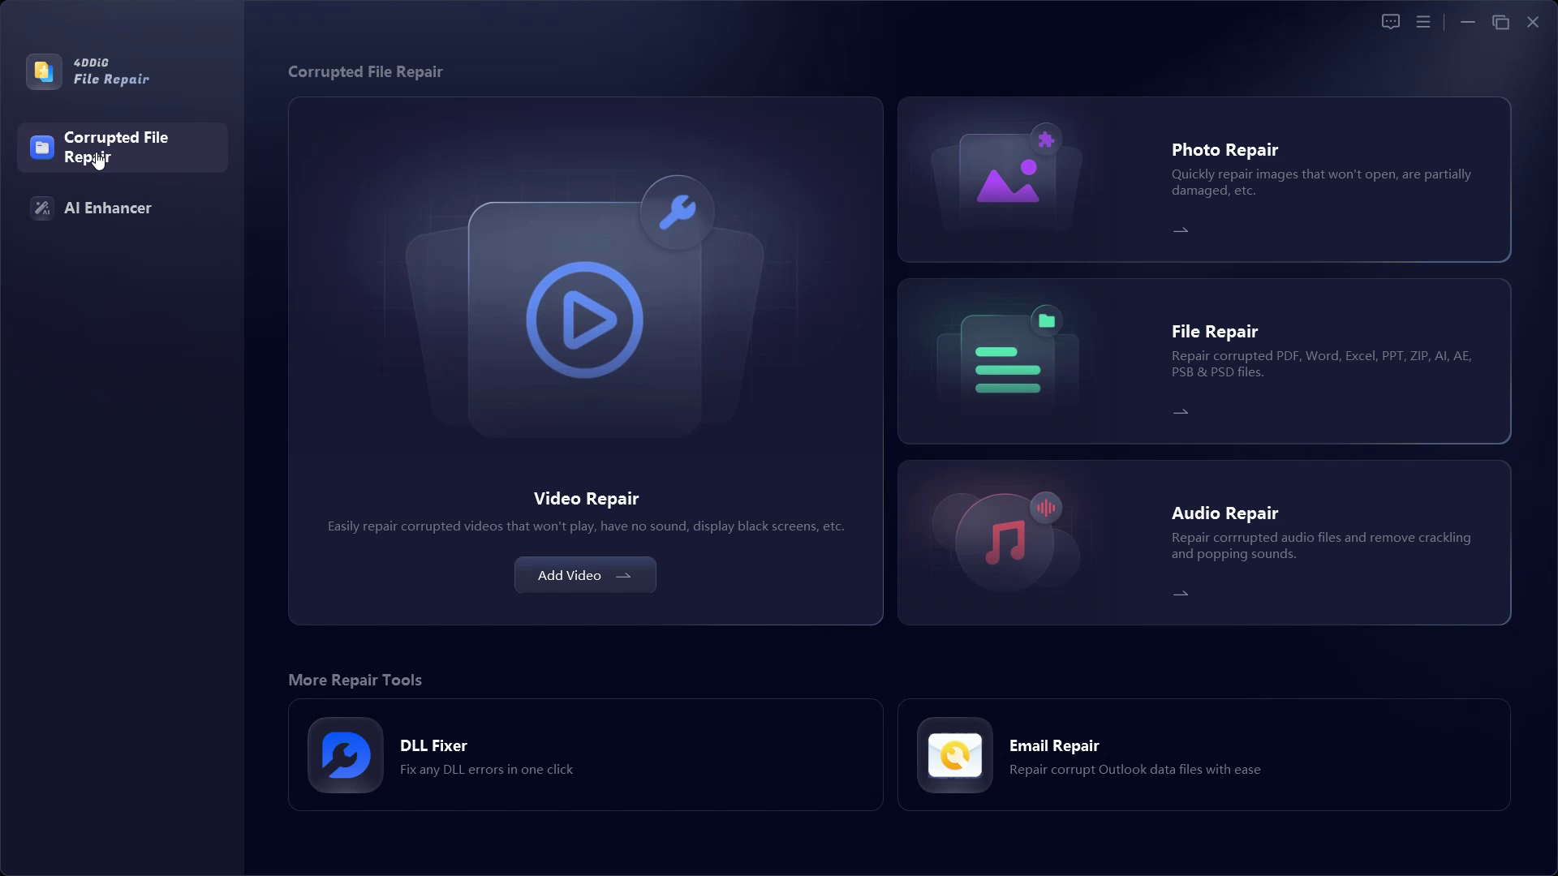
{"action": "left_click", "coordinate": [101, 226]}
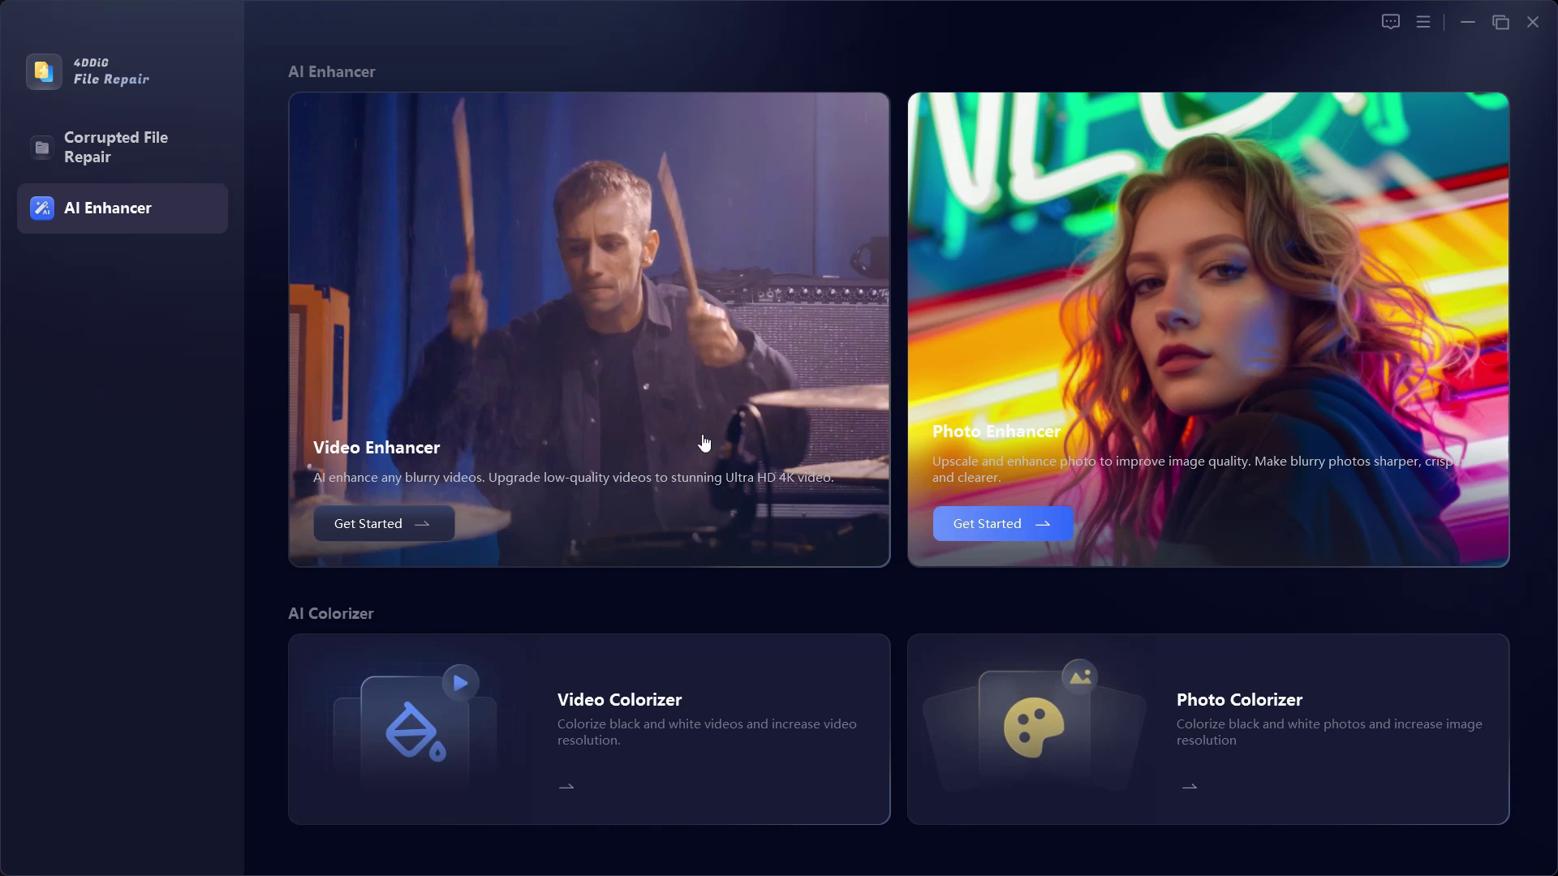
{"action": "left_click", "coordinate": [98, 142]}
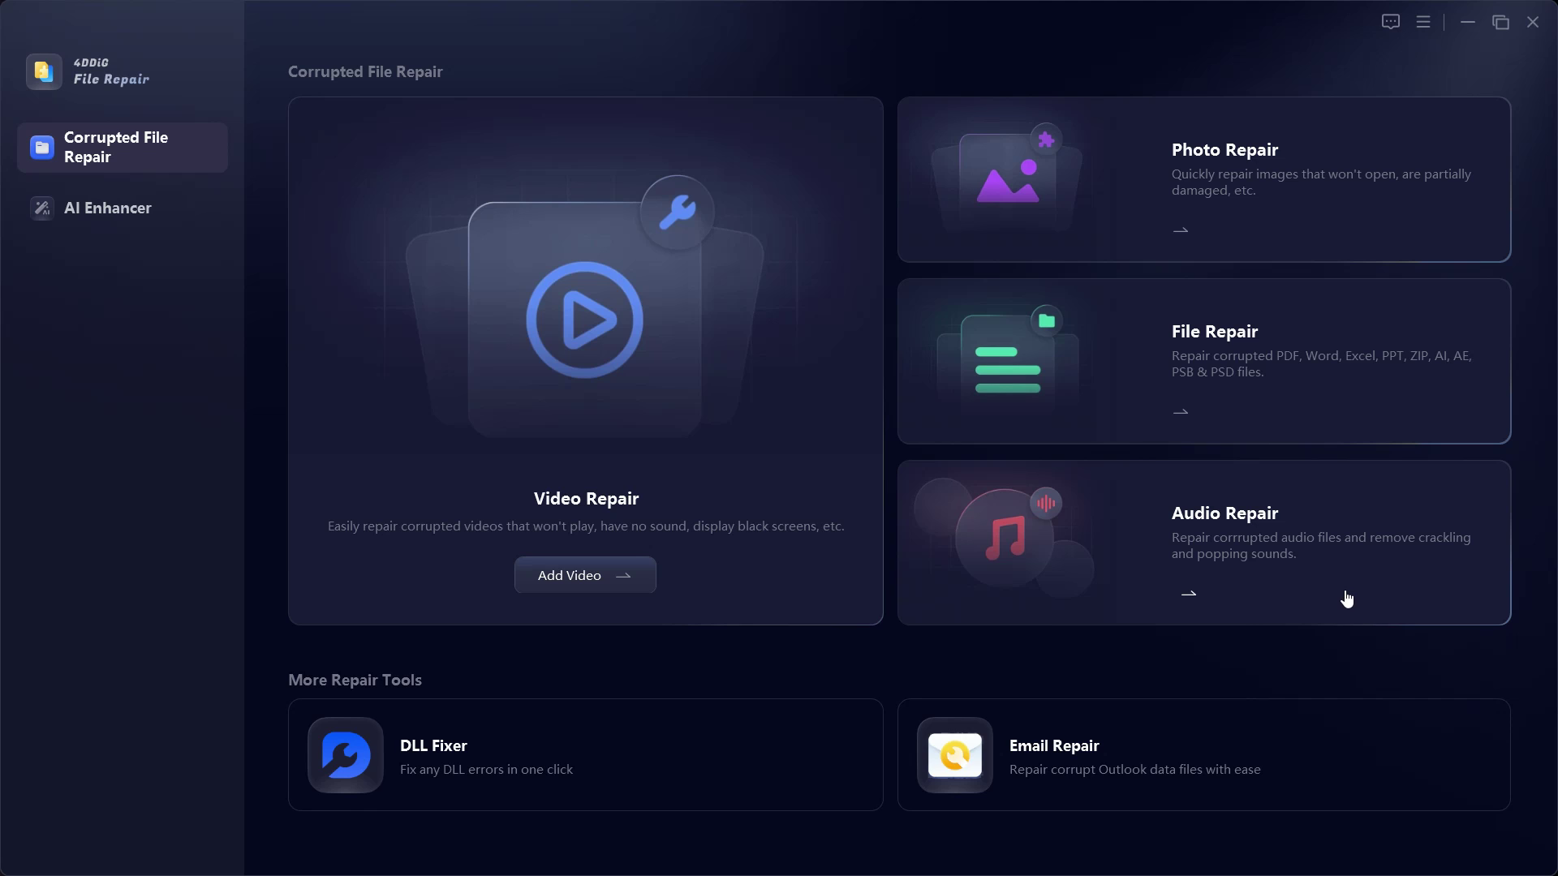
- Load the first sample, the boxing clip, into the Video Enhancer
{"action": "left_click", "coordinate": [77, 218]}
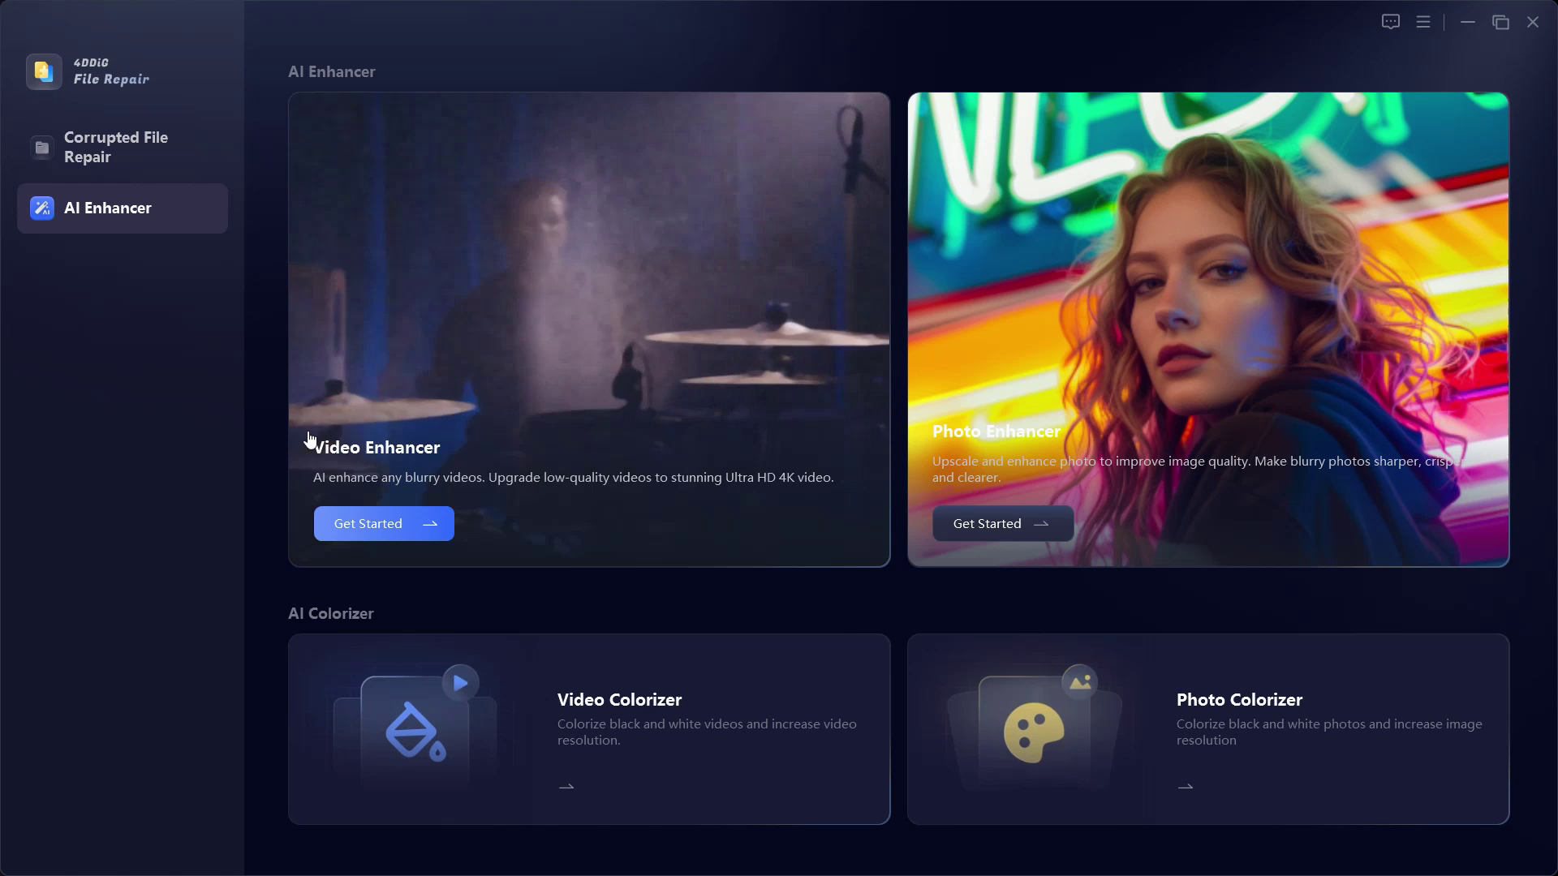
{"action": "left_click", "coordinate": [382, 525]}
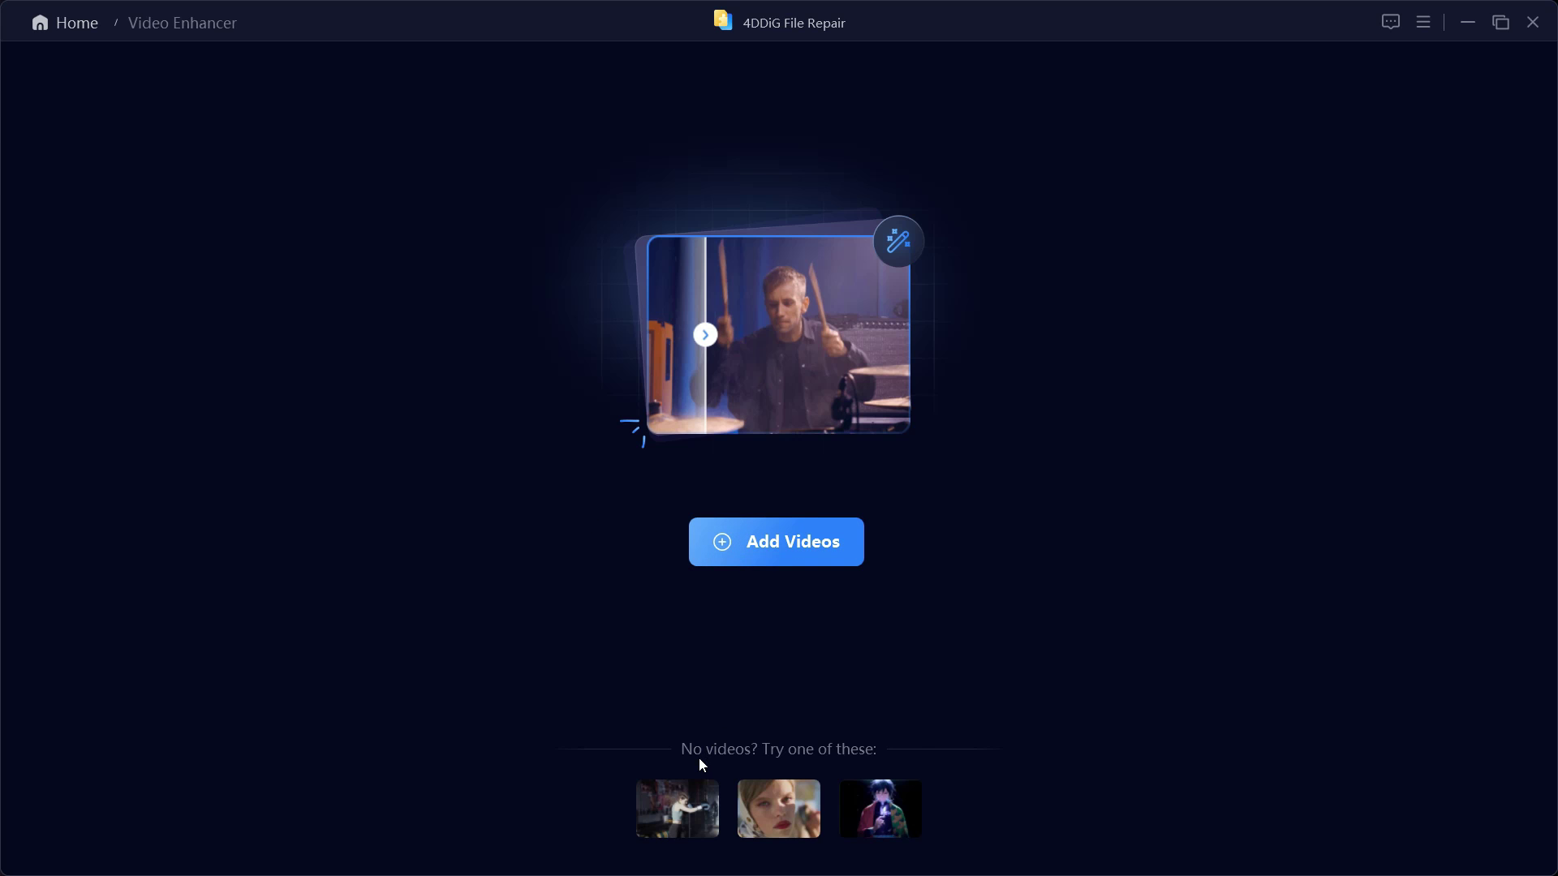
{"action": "left_click", "coordinate": [686, 811]}
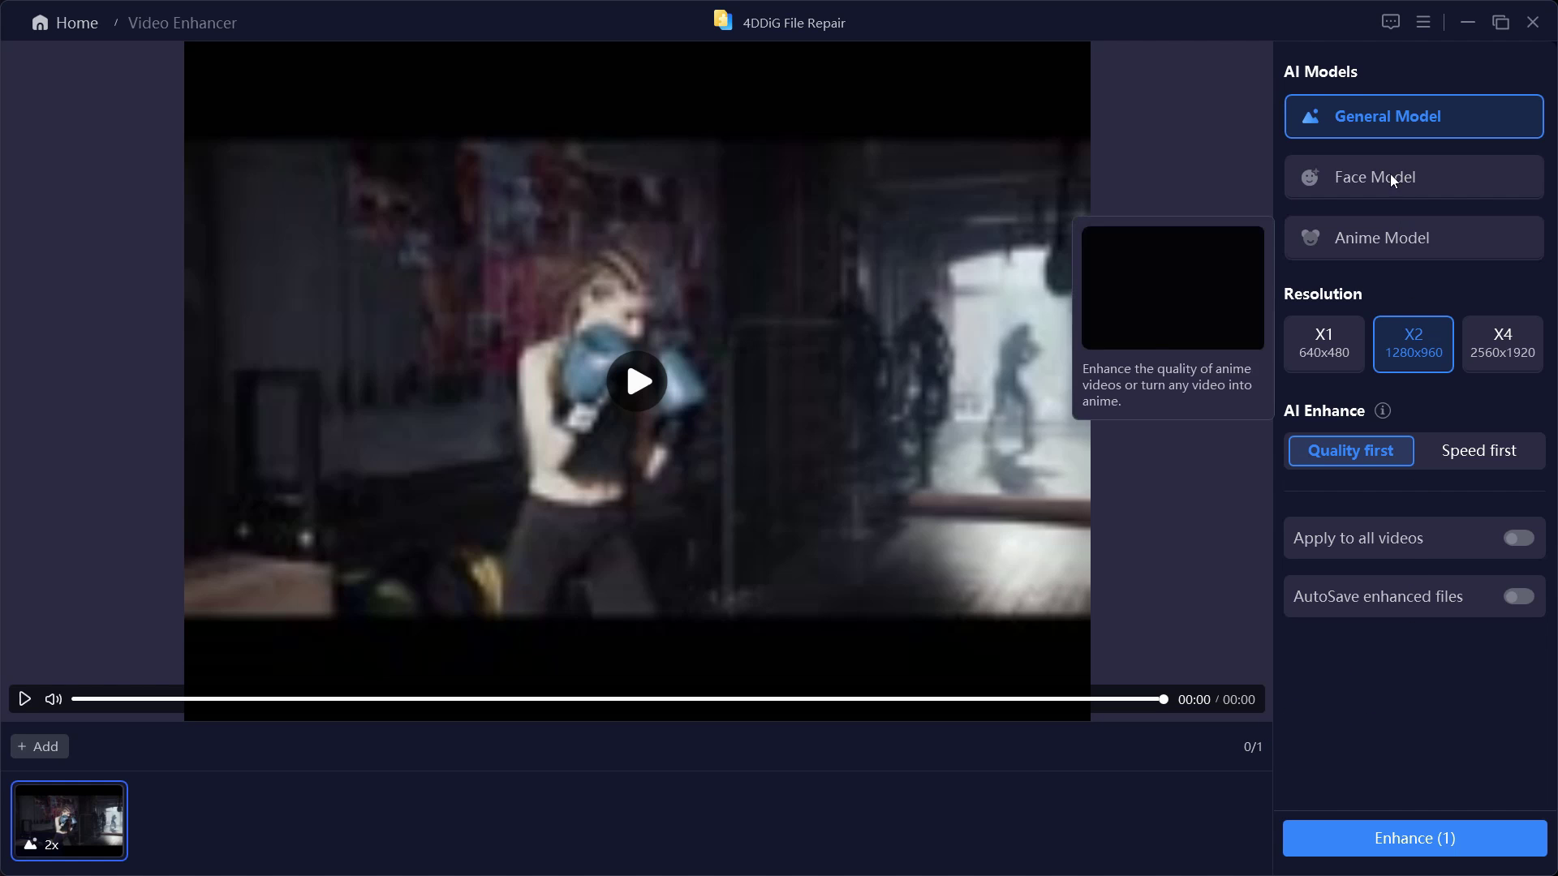
- Try the Face and Anime models, then return to General Model at X2 1280x960
{"action": "mouse_move", "coordinate": [1388, 124]}
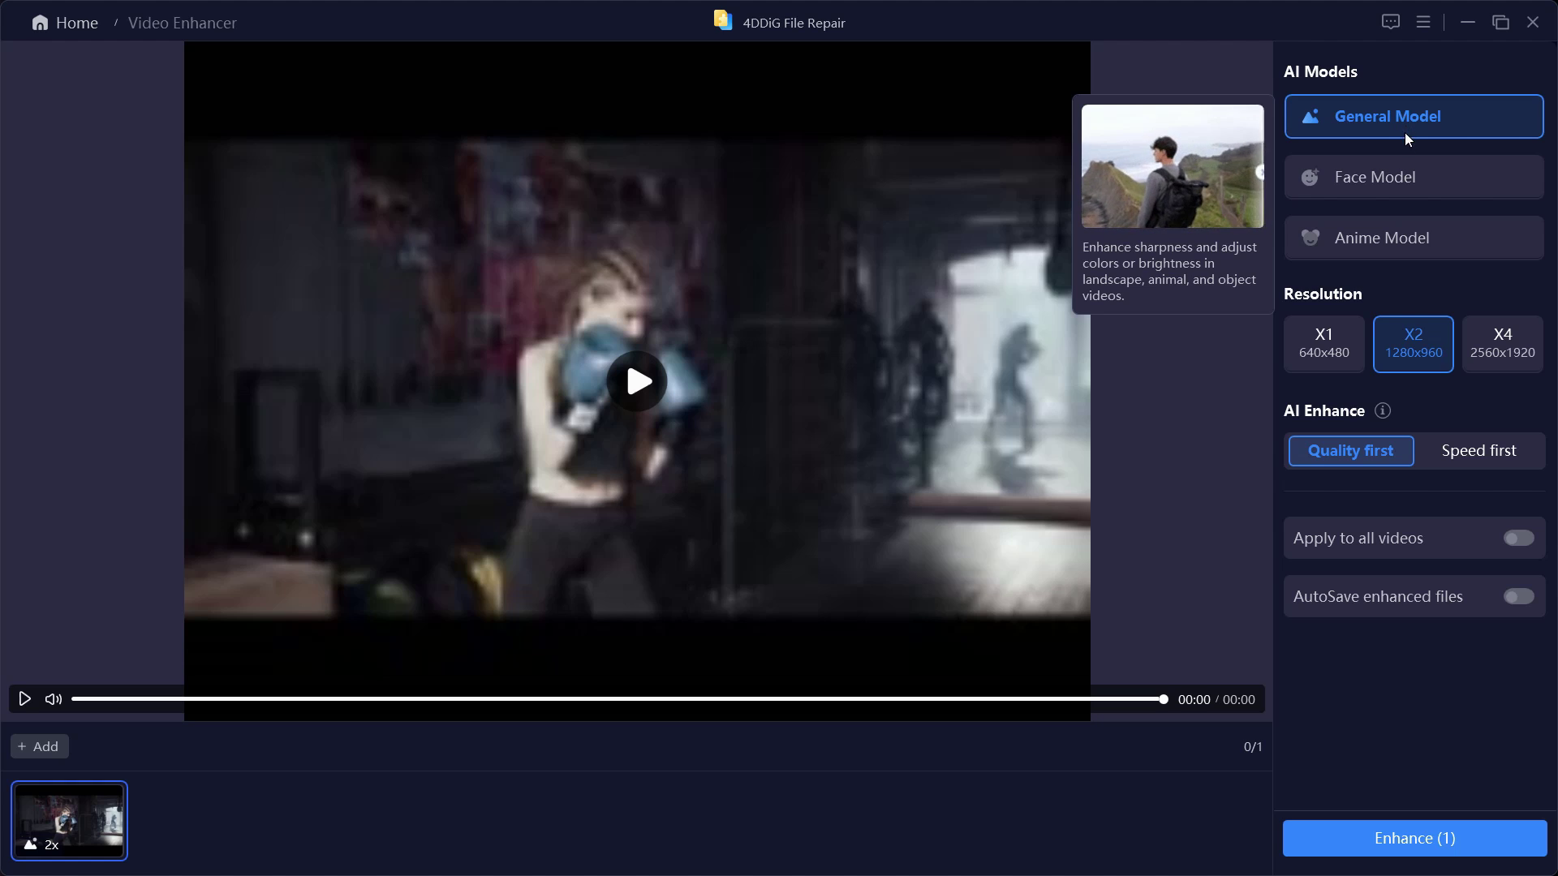
{"action": "left_click", "coordinate": [1404, 179]}
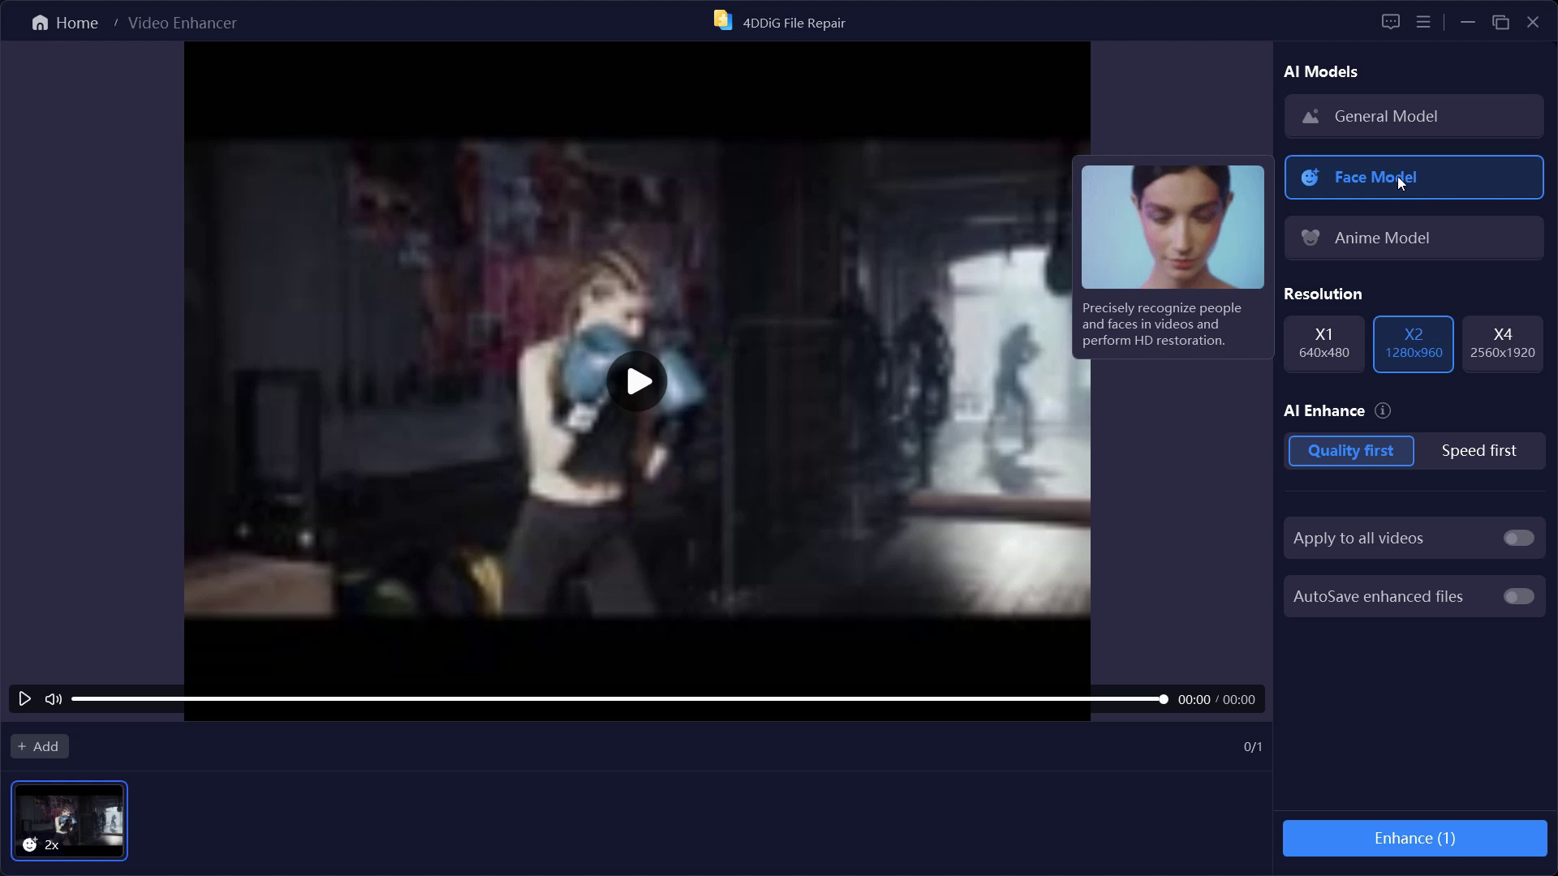
{"action": "left_click", "coordinate": [1378, 240]}
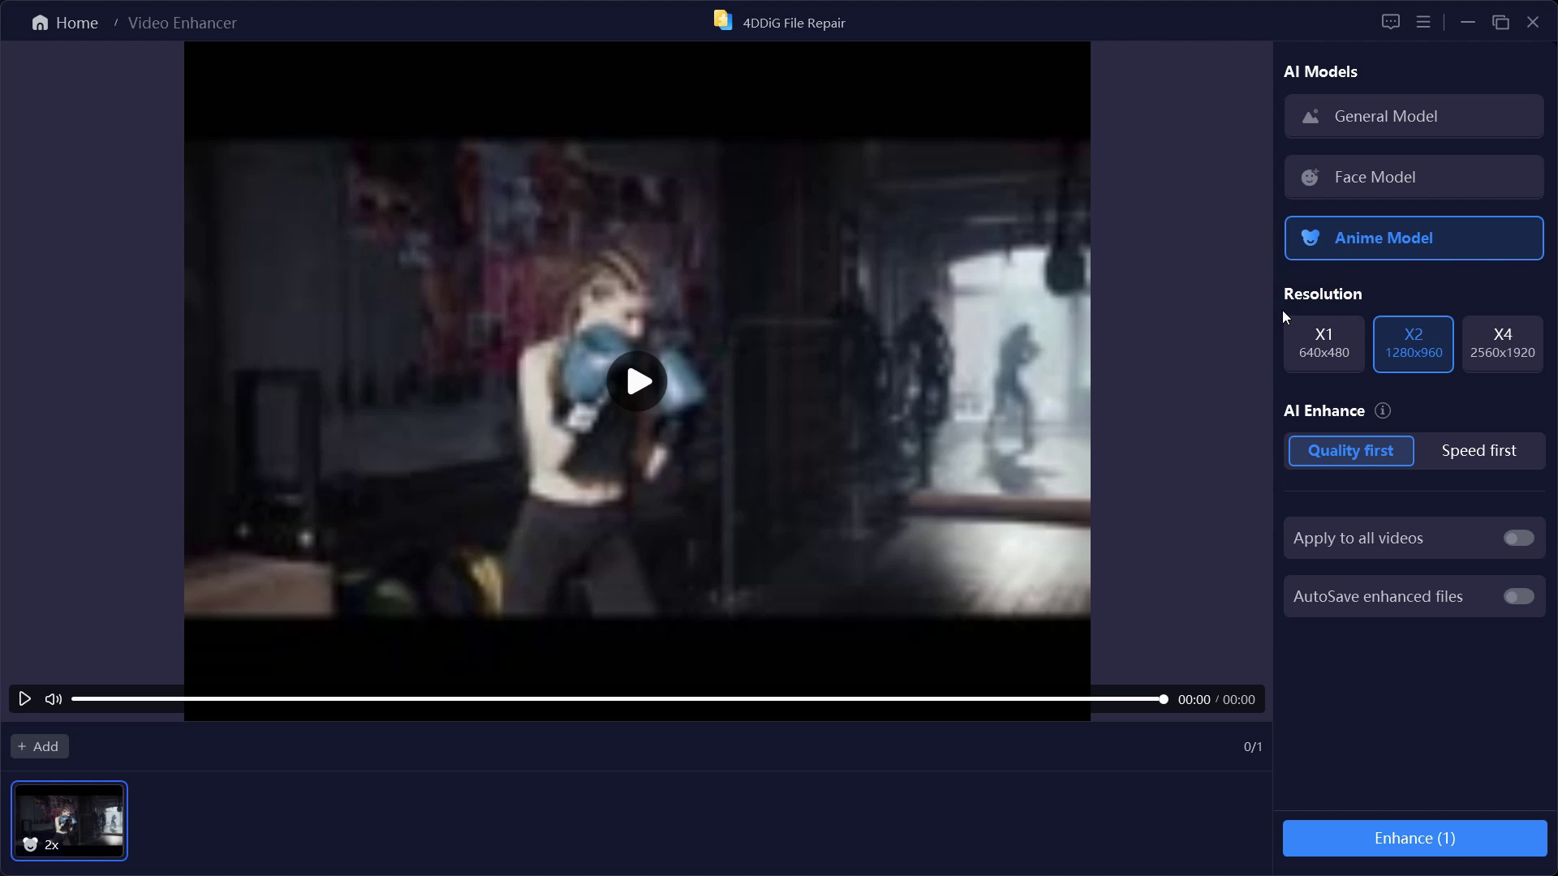
{"action": "mouse_move", "coordinate": [1368, 231]}
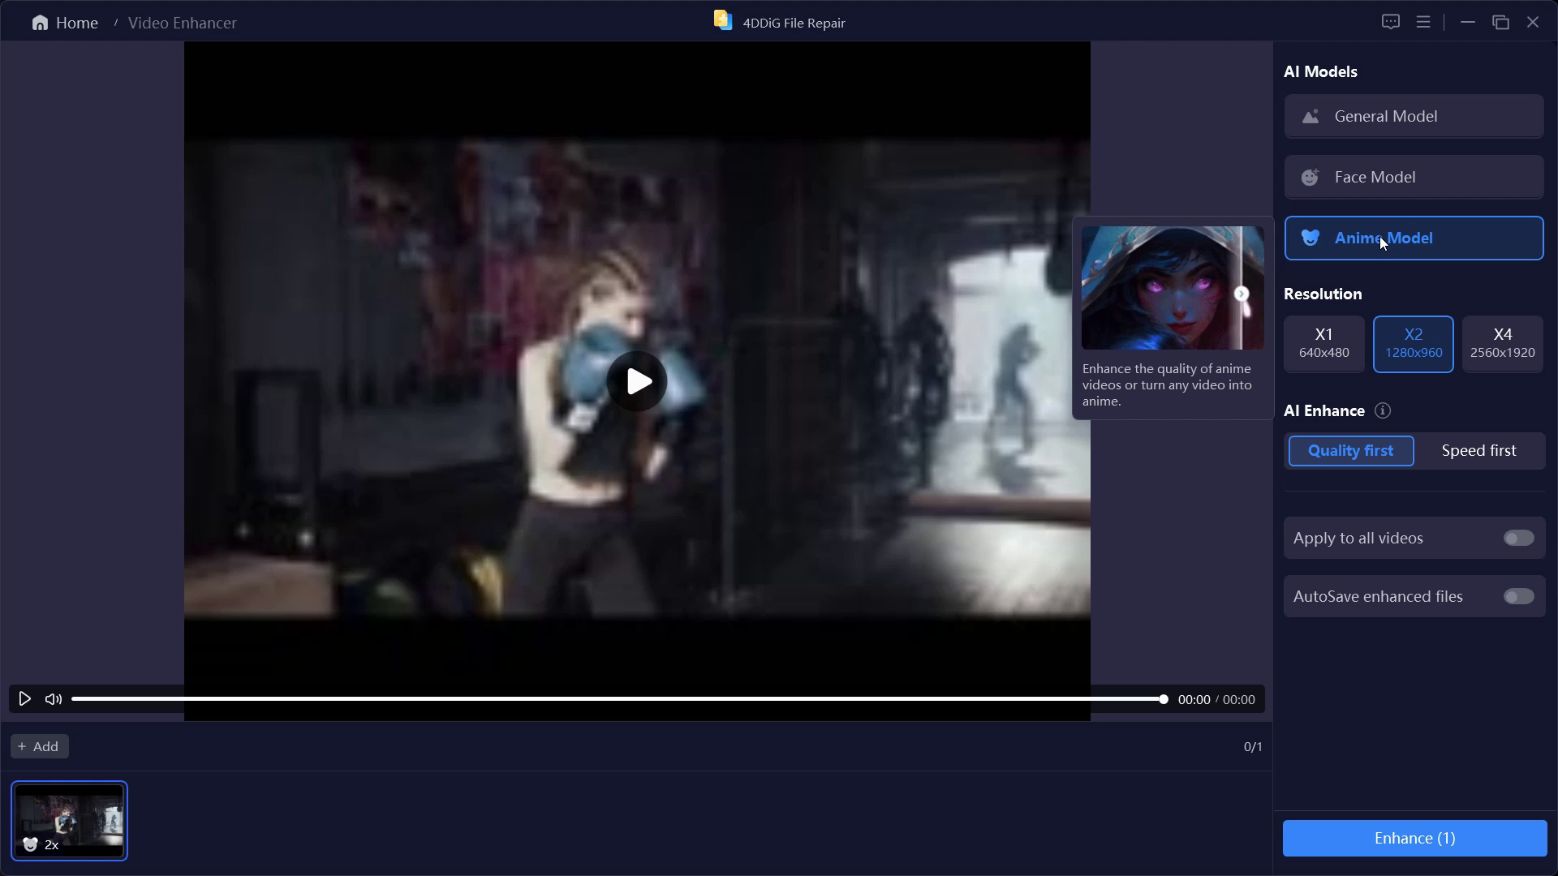
{"action": "left_click", "coordinate": [1371, 122]}
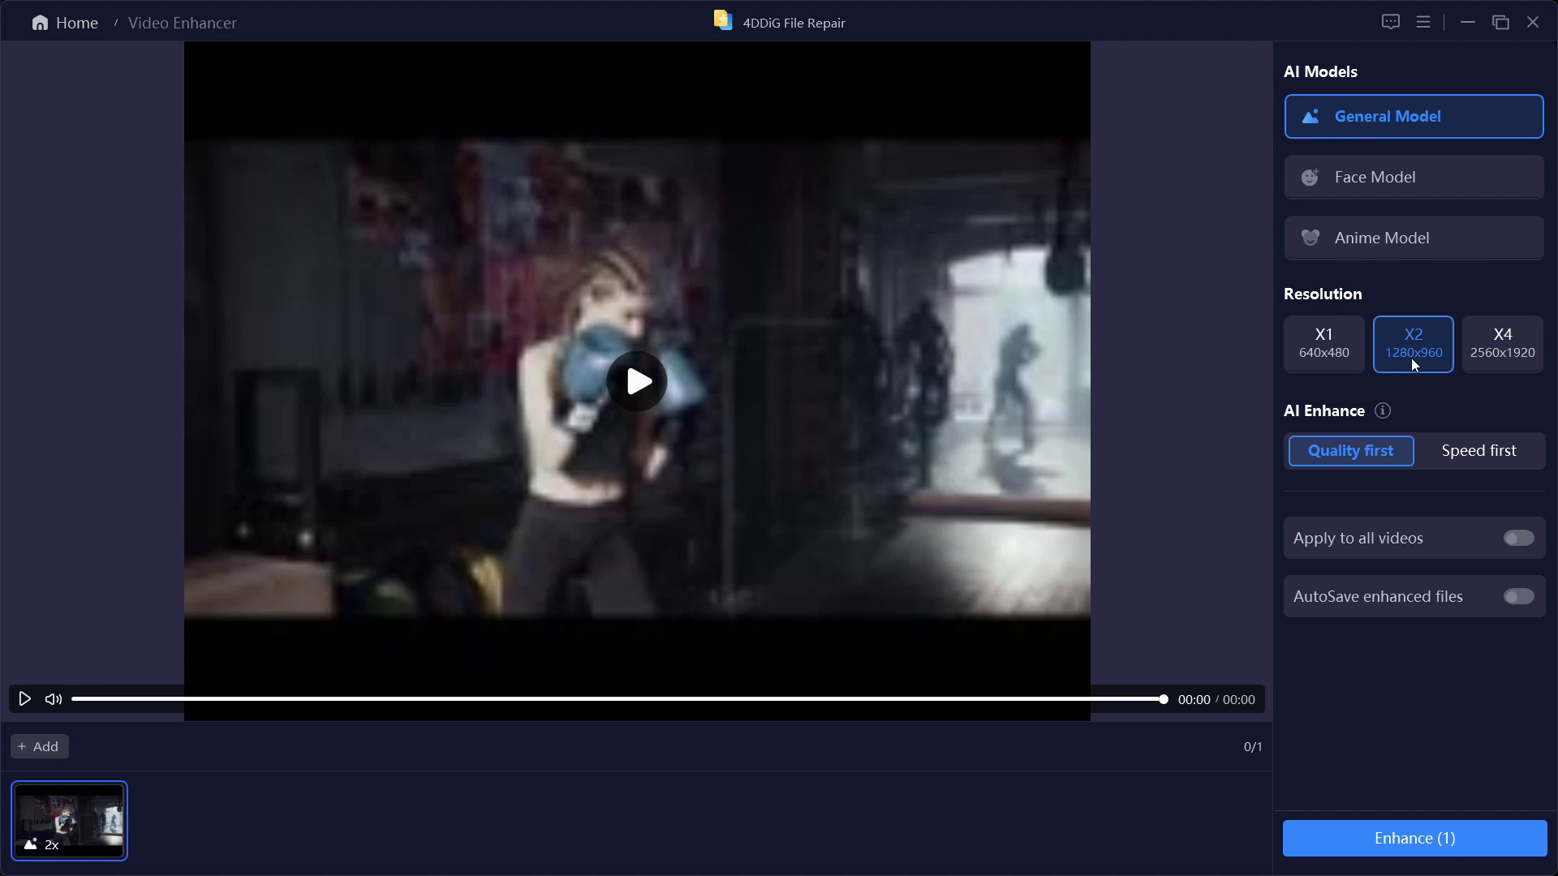
{"action": "left_click", "coordinate": [1514, 347]}
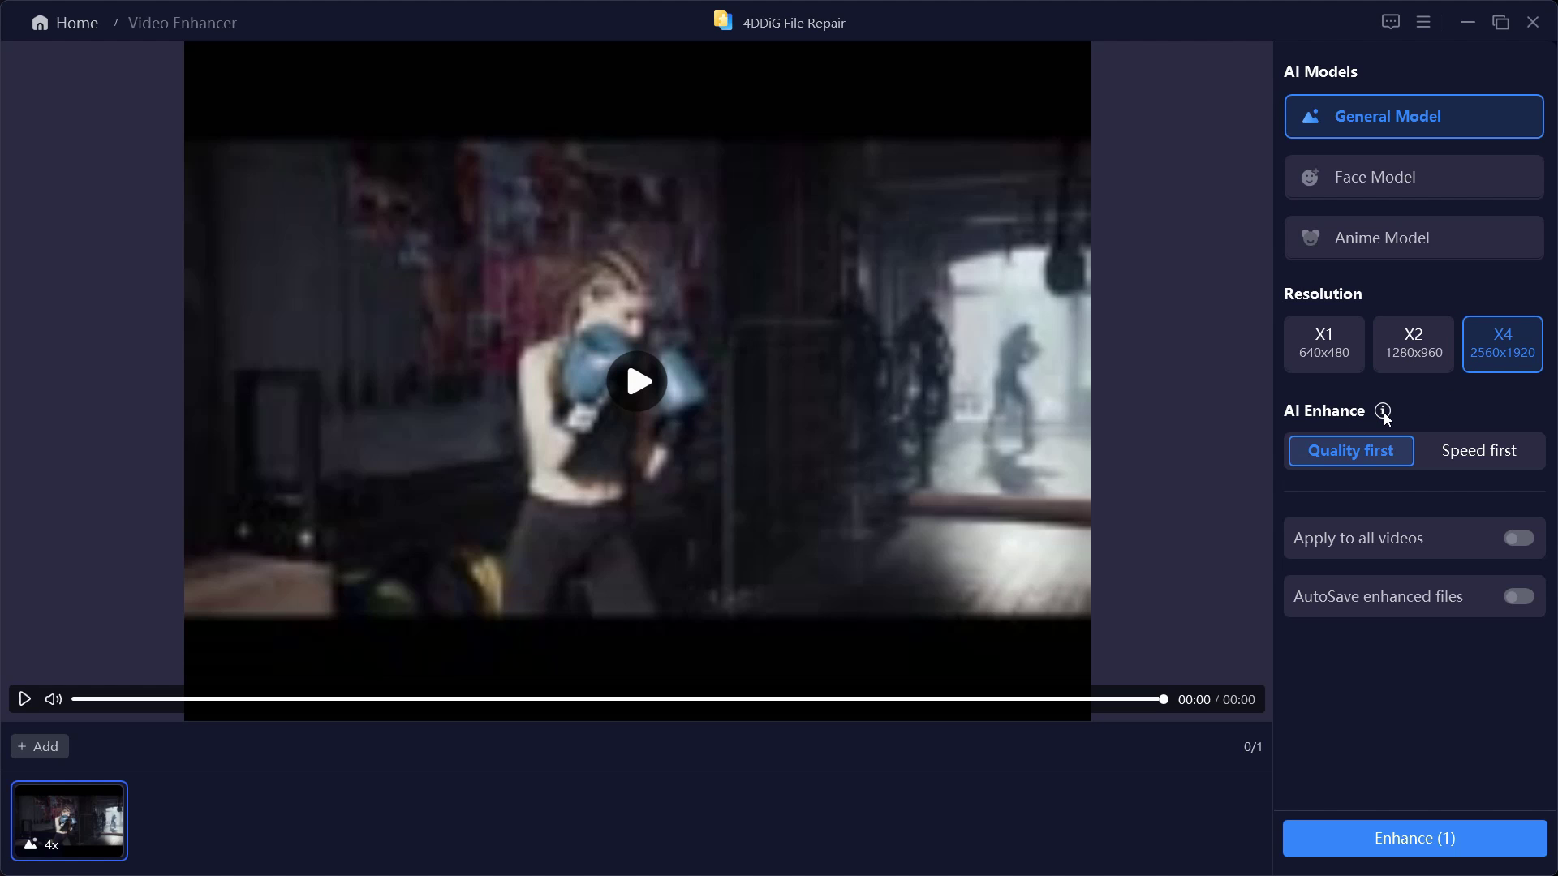
{"action": "mouse_move", "coordinate": [1386, 412]}
{"action": "left_click", "coordinate": [1481, 450]}
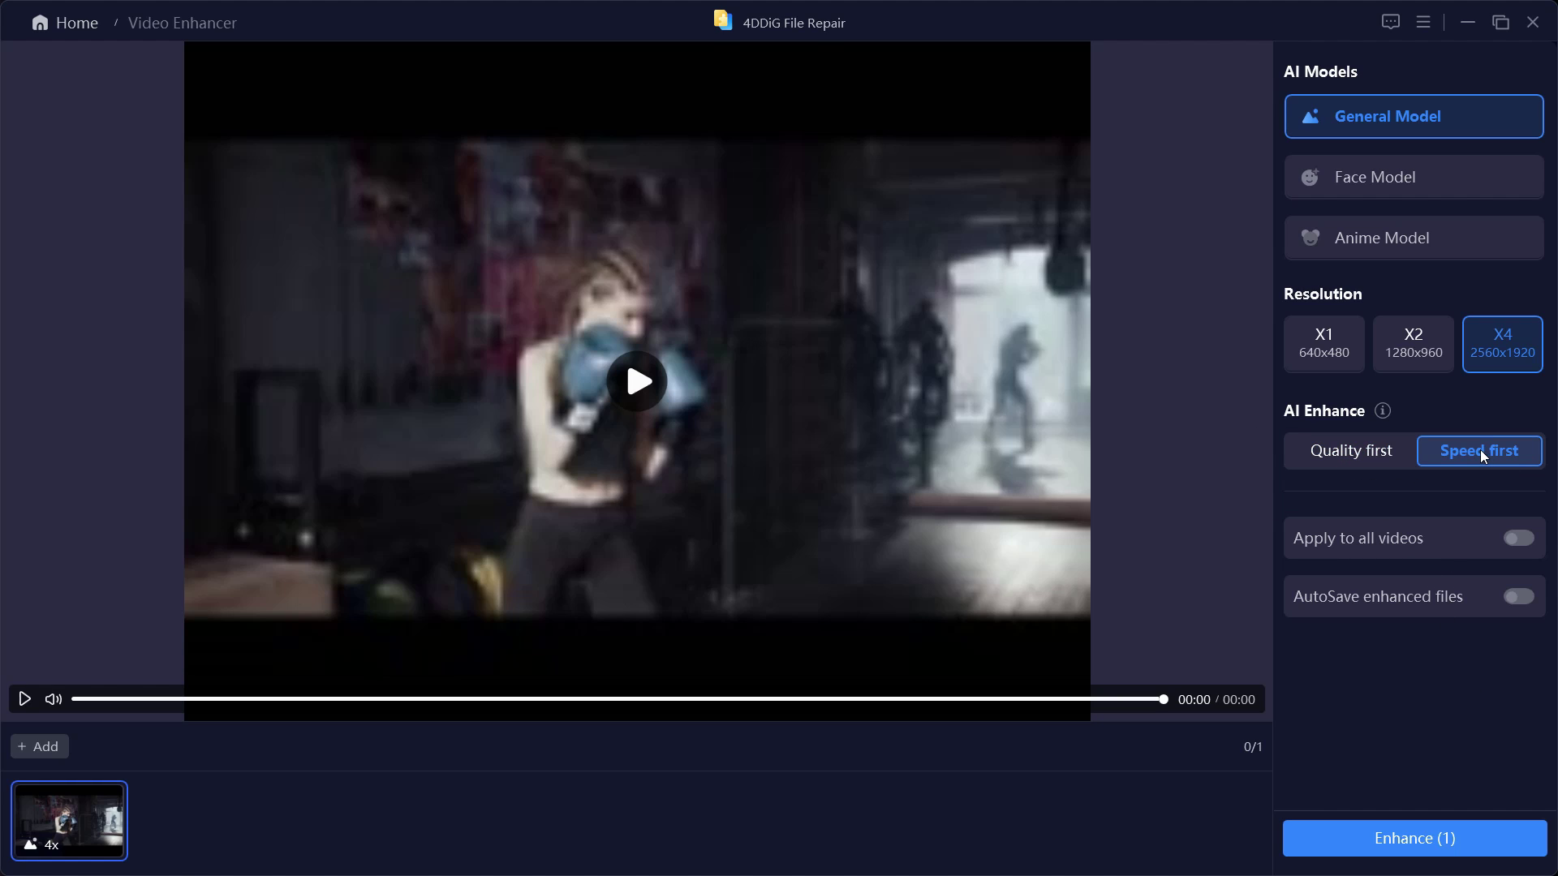
{"action": "left_click", "coordinate": [1394, 451]}
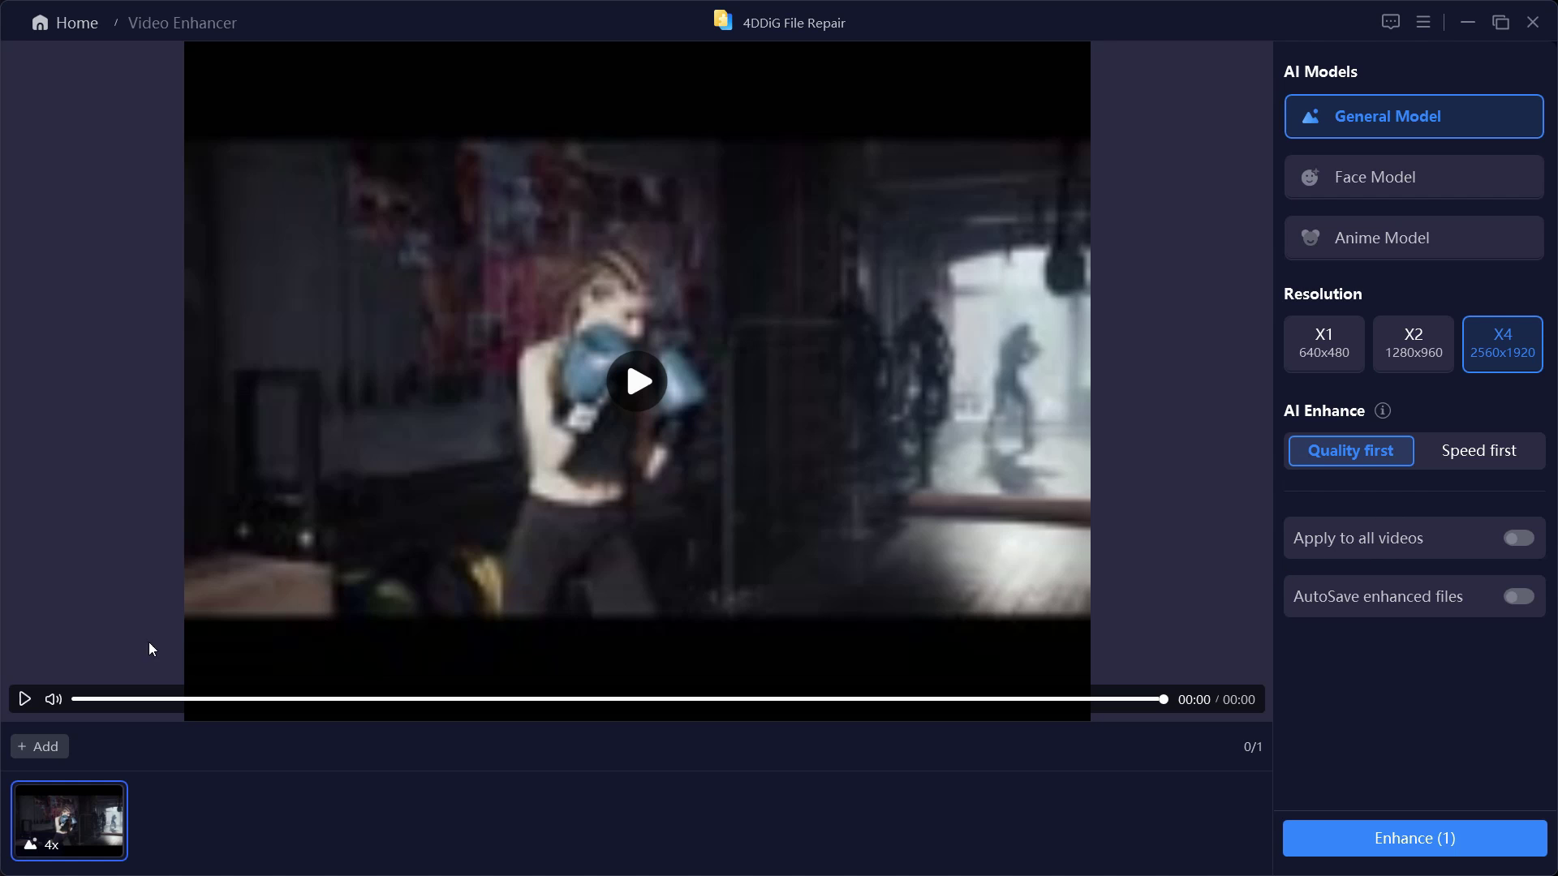
{"action": "left_click", "coordinate": [25, 701]}
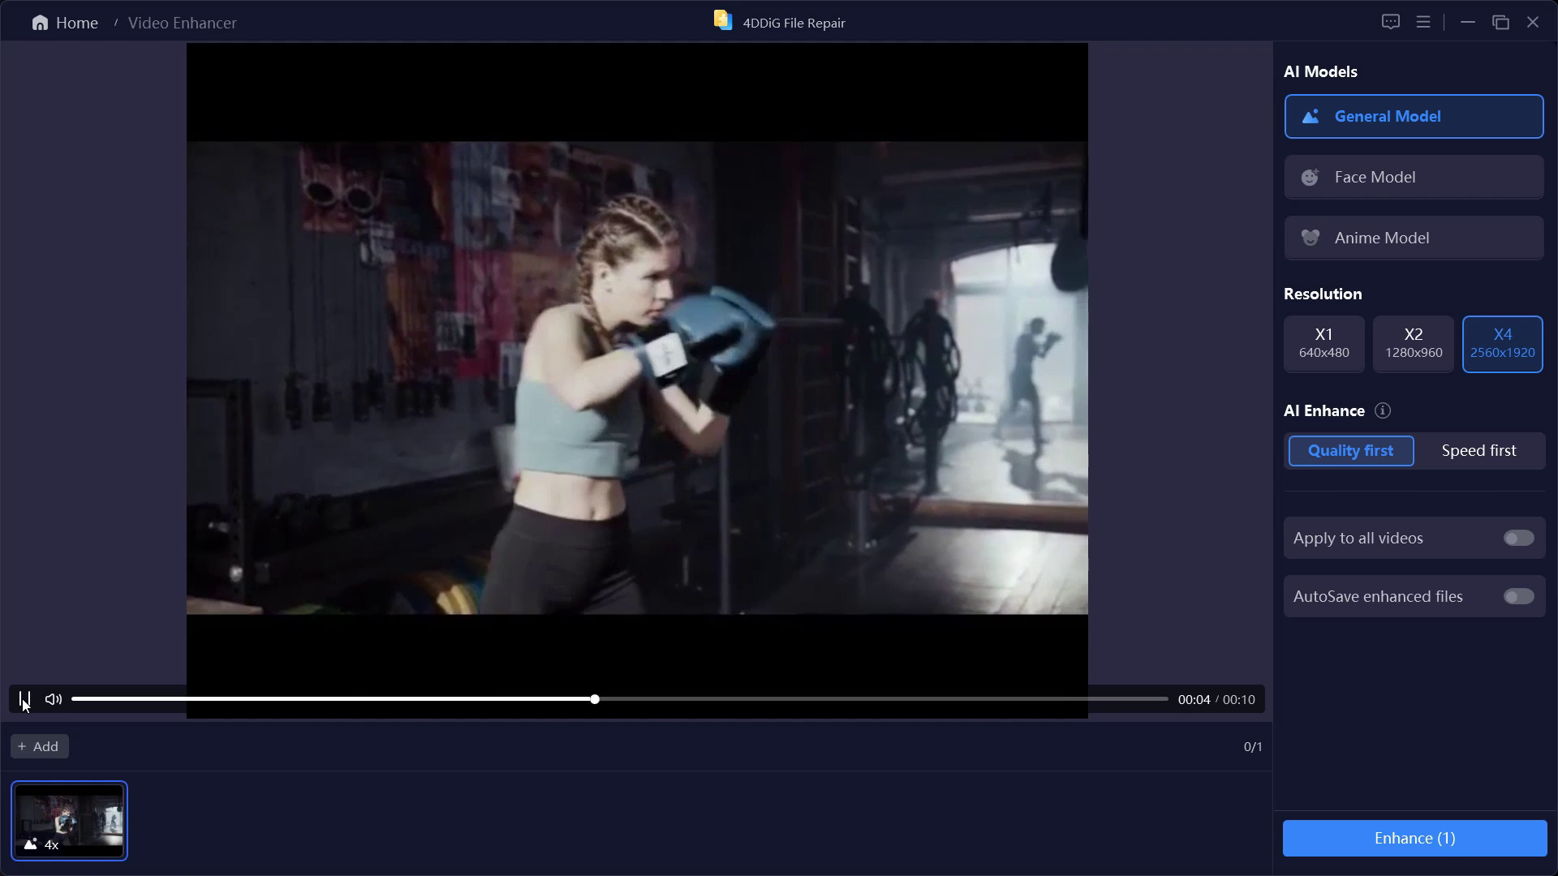
{"action": "left_click", "coordinate": [25, 701]}
{"action": "left_click", "coordinate": [83, 703]}
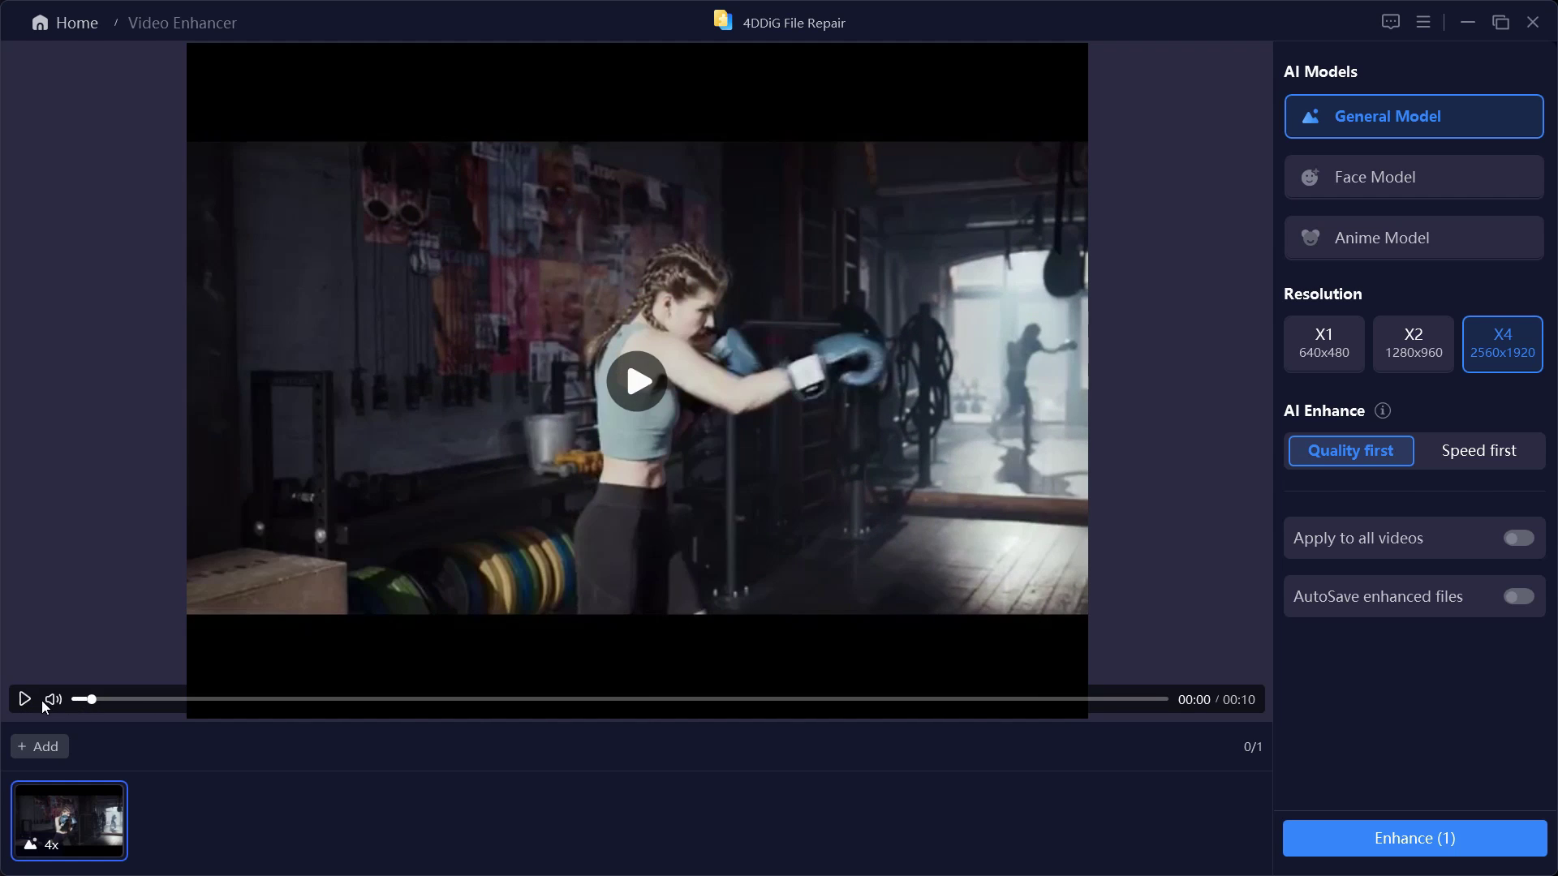
{"action": "left_click", "coordinate": [1413, 344]}
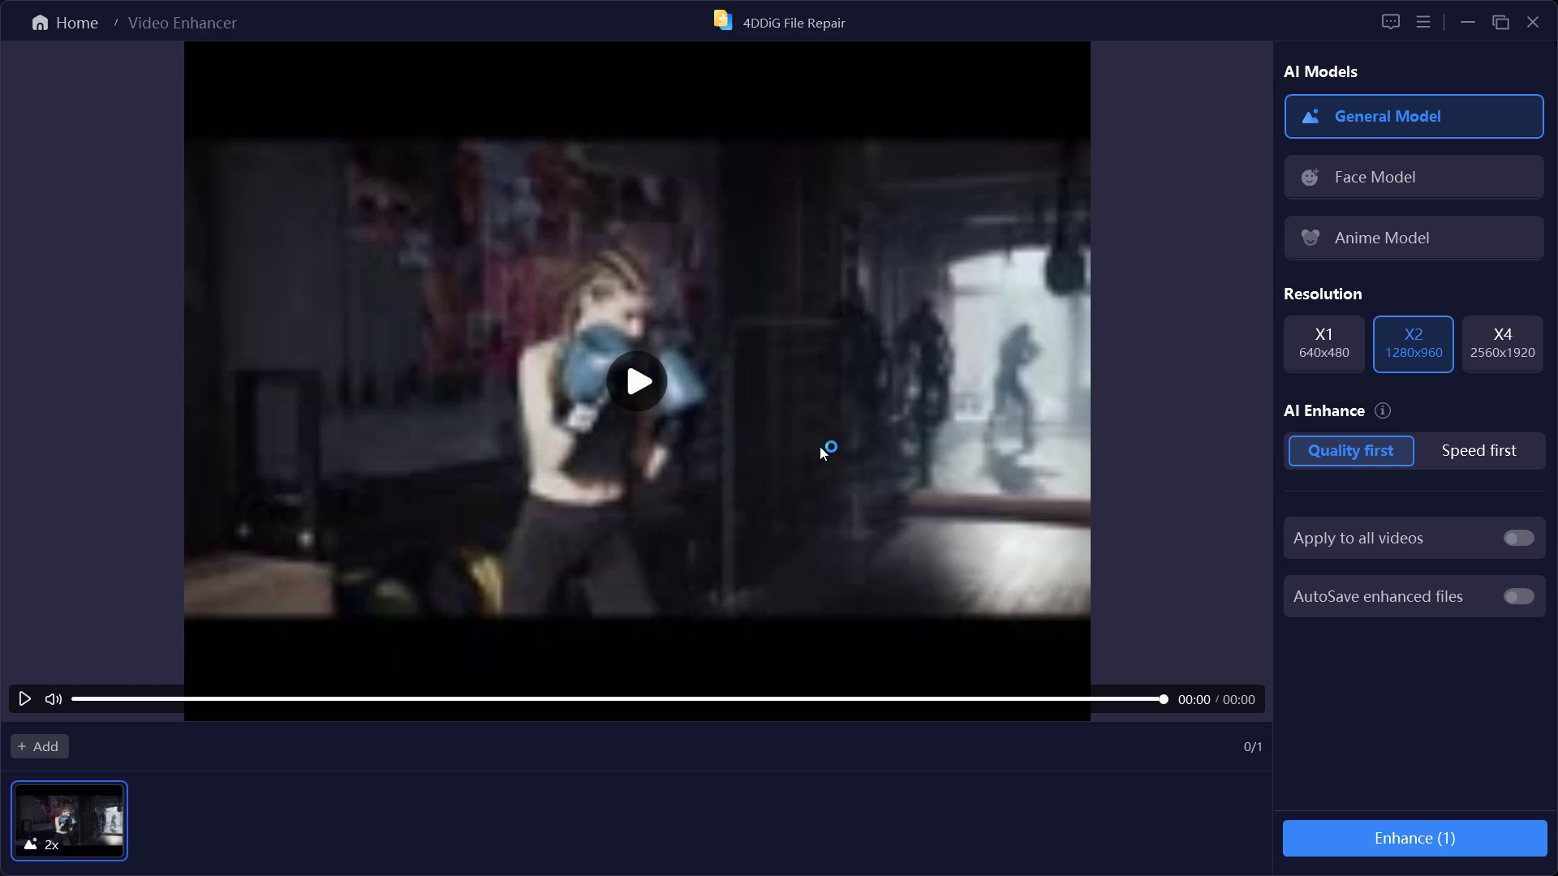
- Enhance the boxing clip, exporting it as VideoEnhance1_enhanced
{"action": "left_click", "coordinate": [1424, 848]}
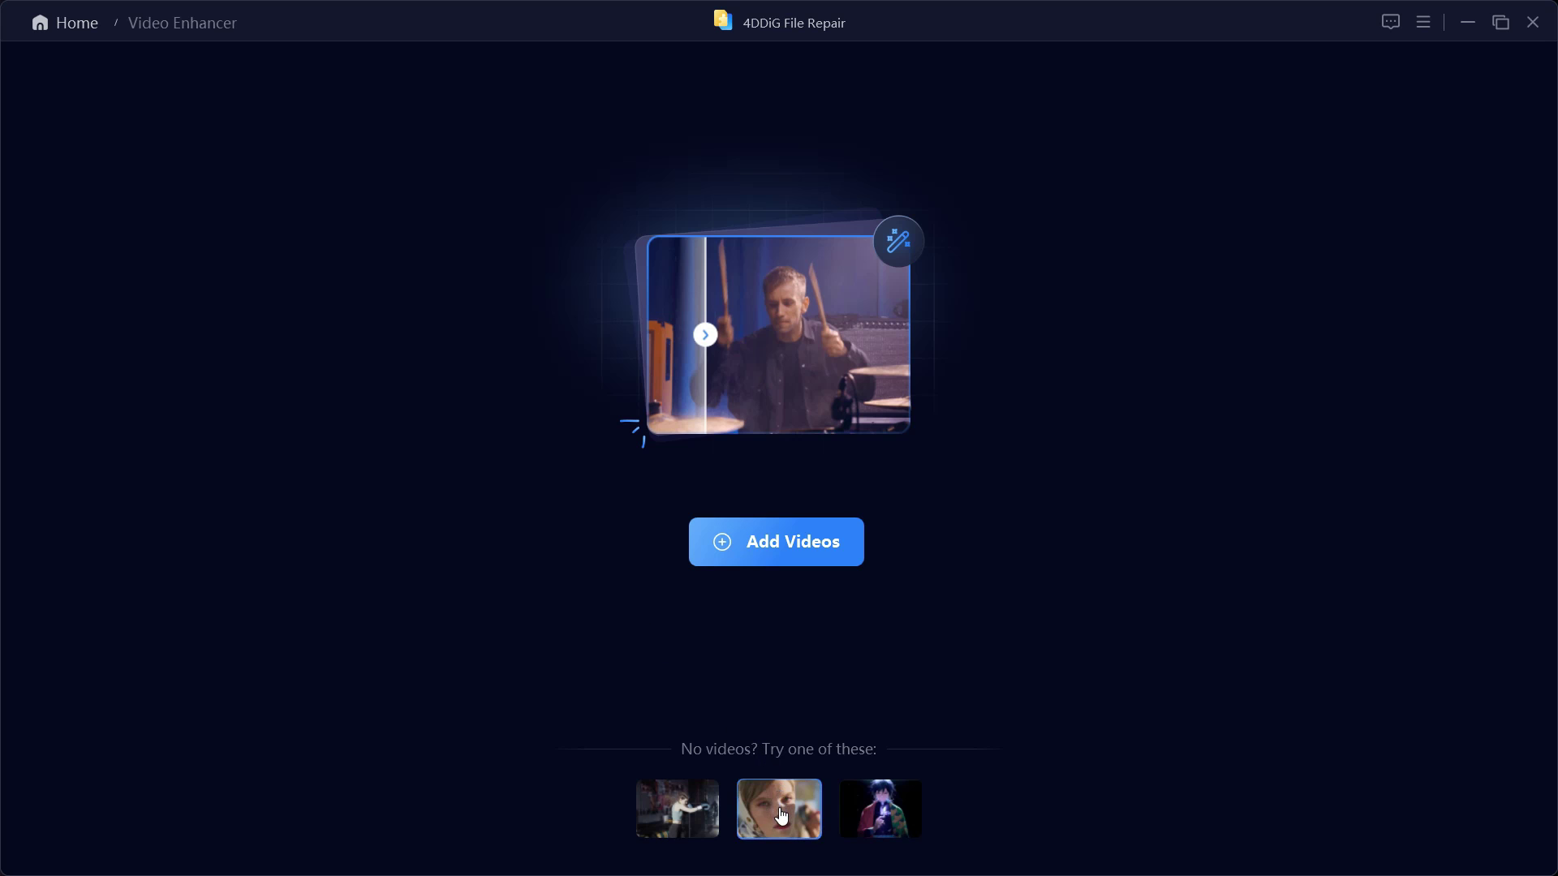
- Load the headscarf sample clip and enhance it with the Face Model
{"action": "left_click", "coordinate": [779, 811]}
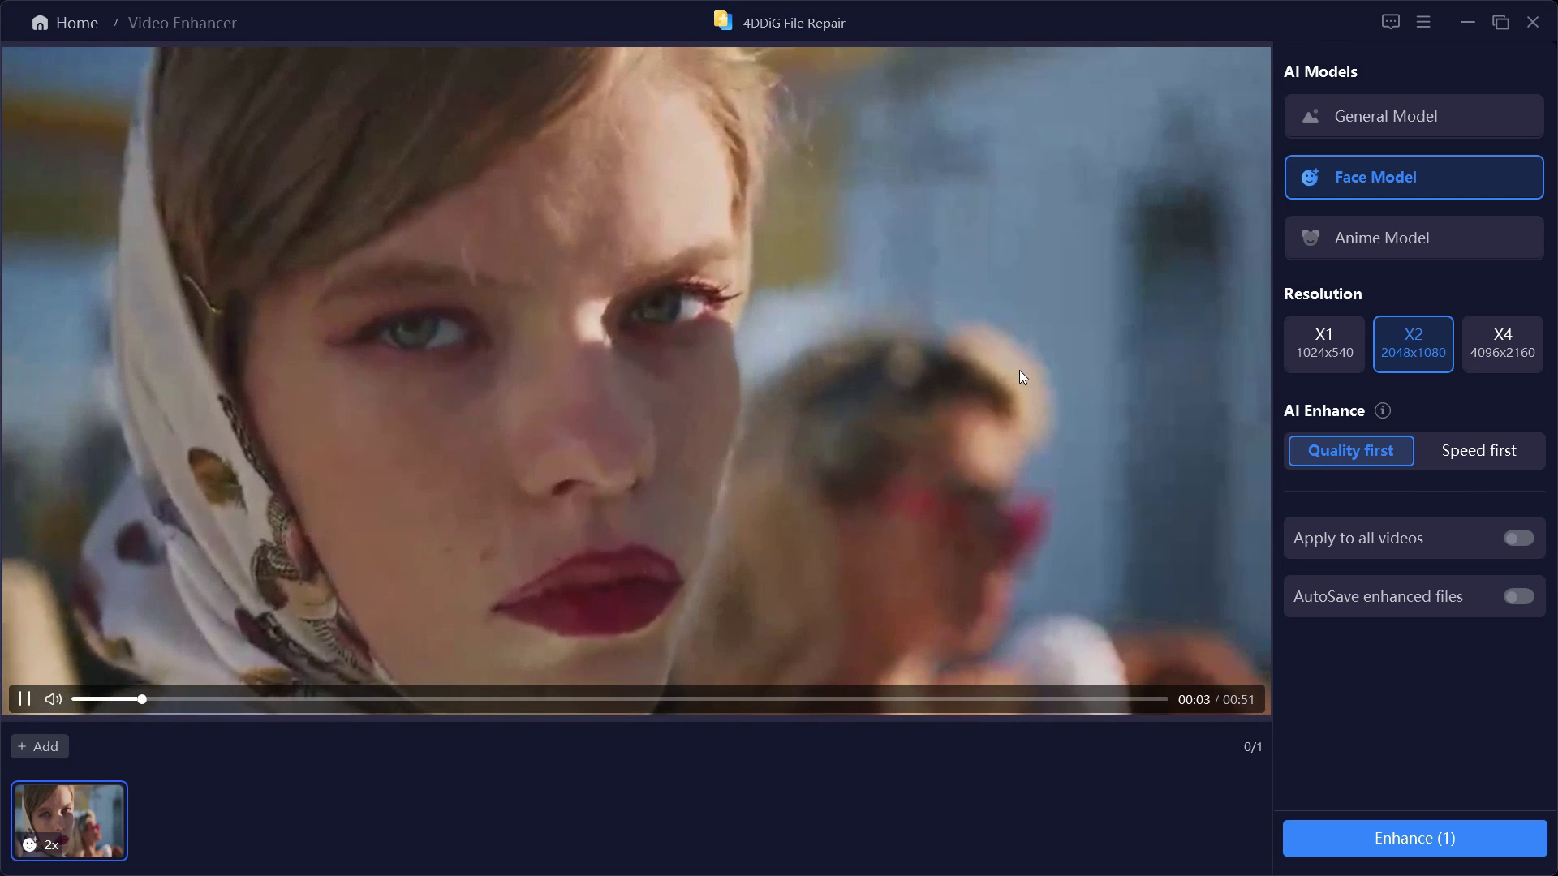
{"action": "left_click", "coordinate": [1417, 841]}
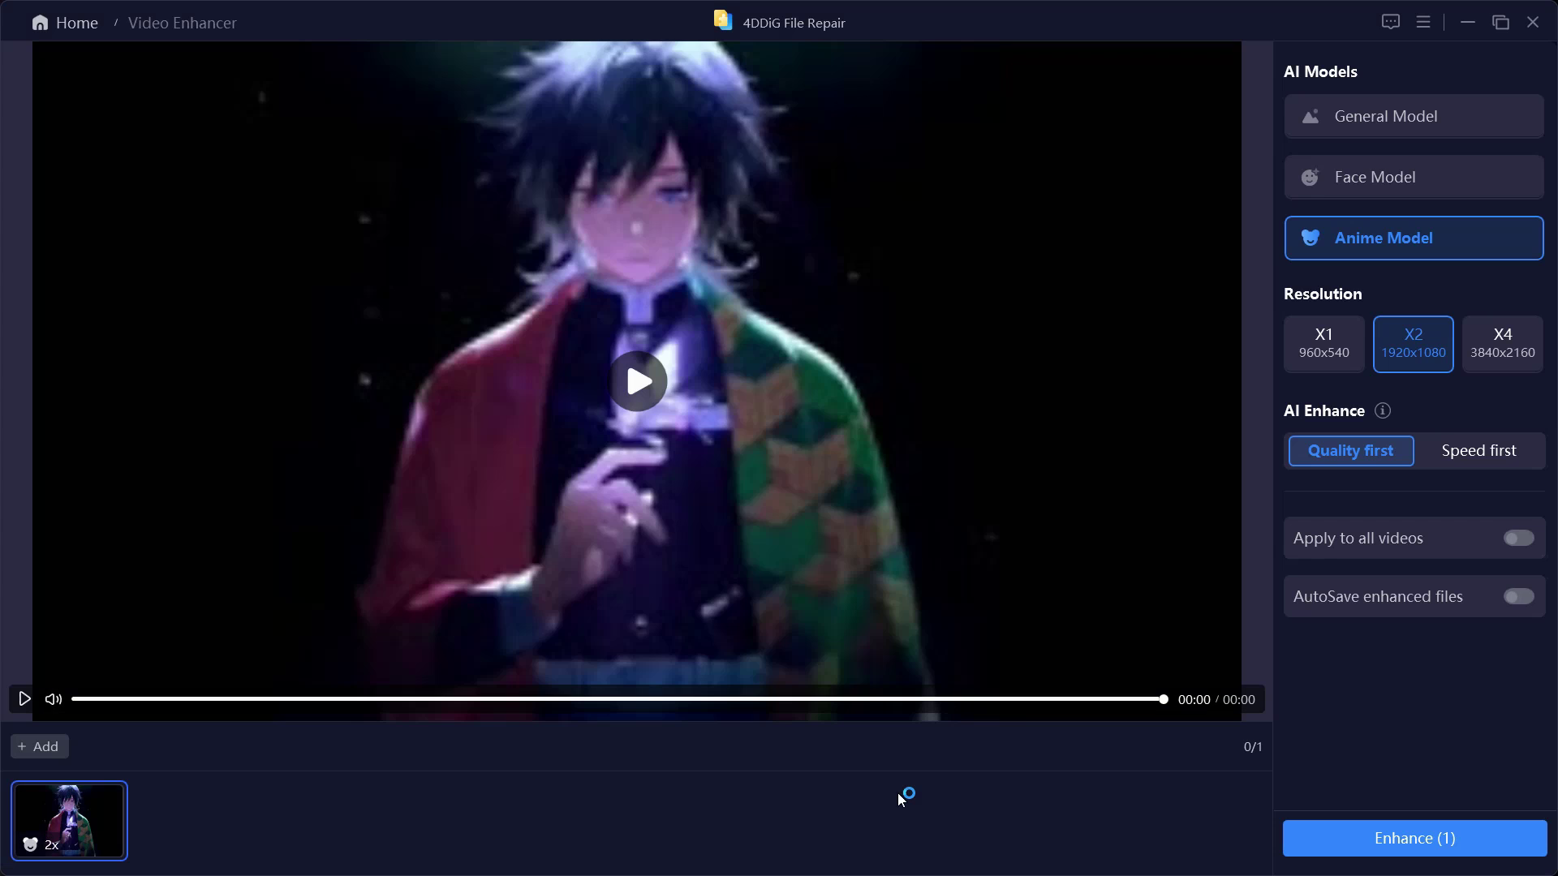
- Enhance the anime clip at X4 3840x2160 with Speed first, then open Photo Enhancer
{"action": "left_click", "coordinate": [637, 382]}
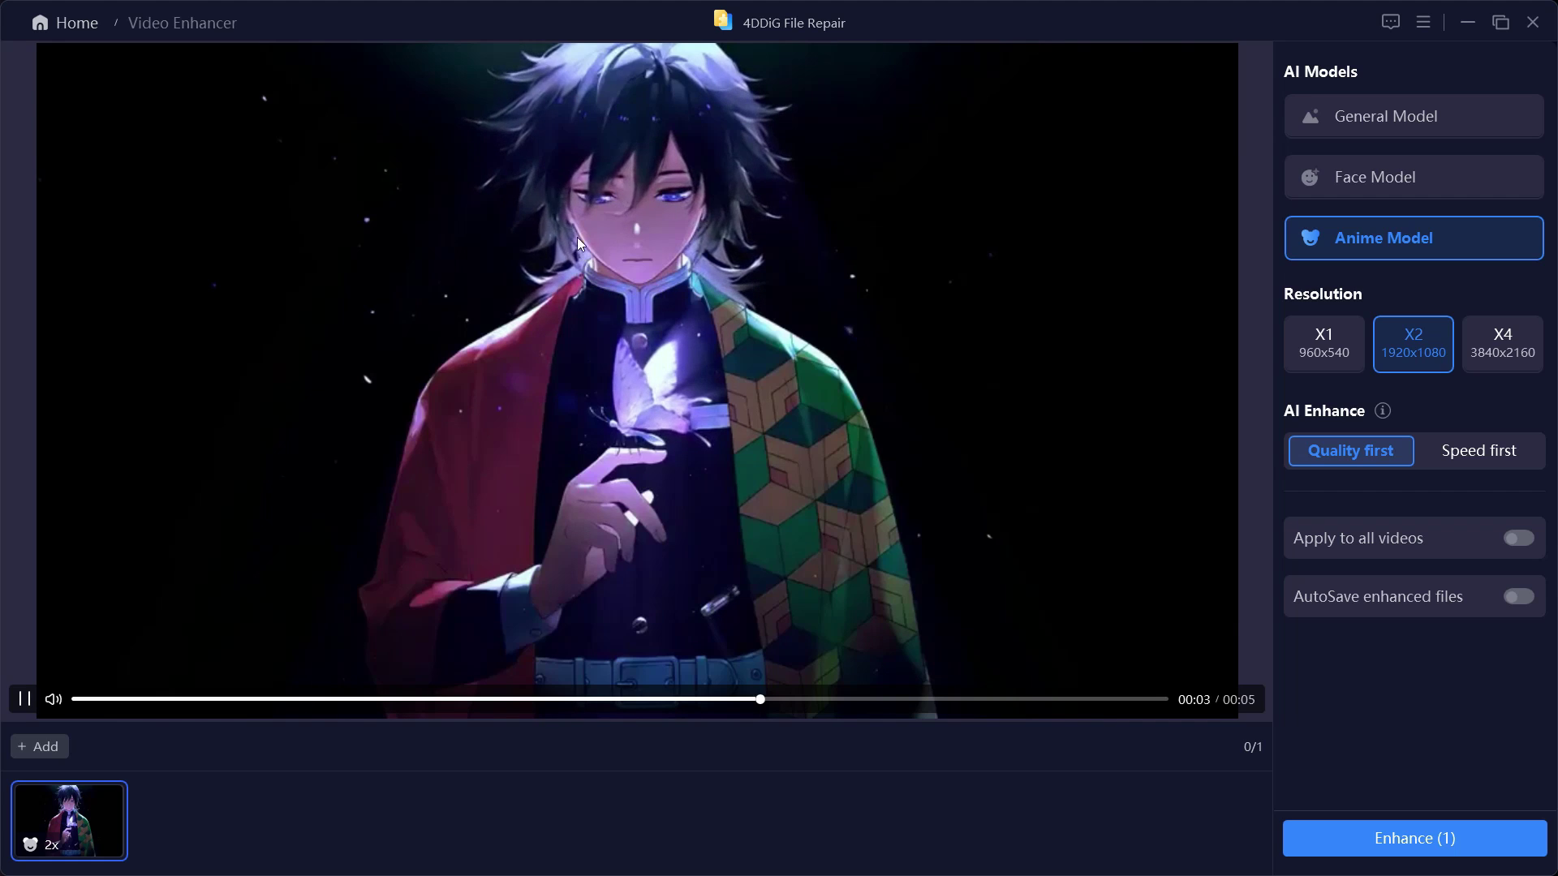
{"action": "left_click", "coordinate": [1511, 341]}
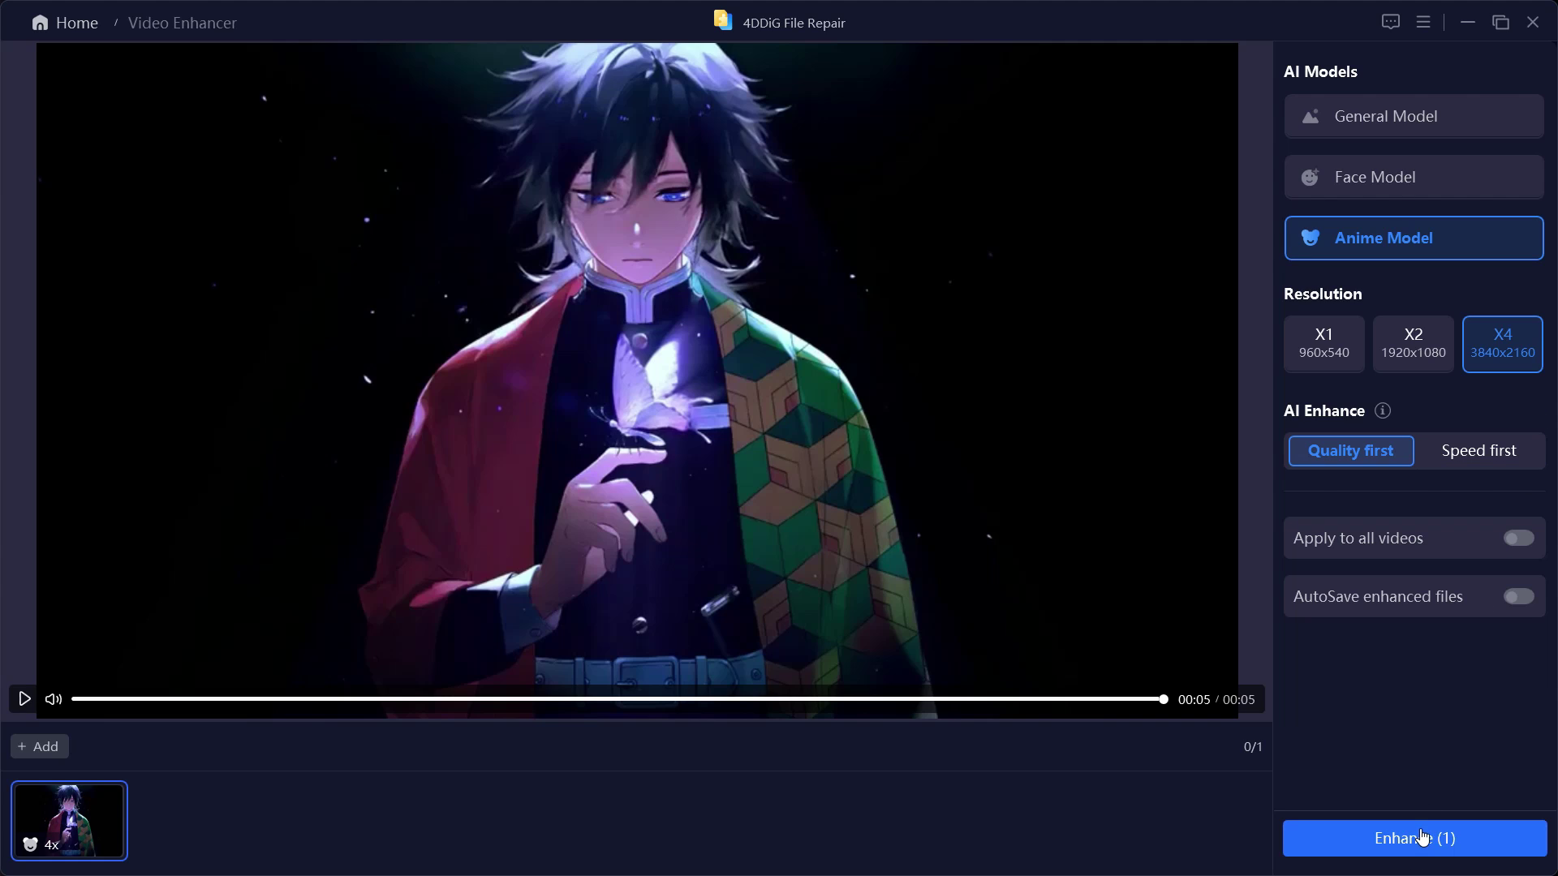
{"action": "left_click", "coordinate": [1477, 453]}
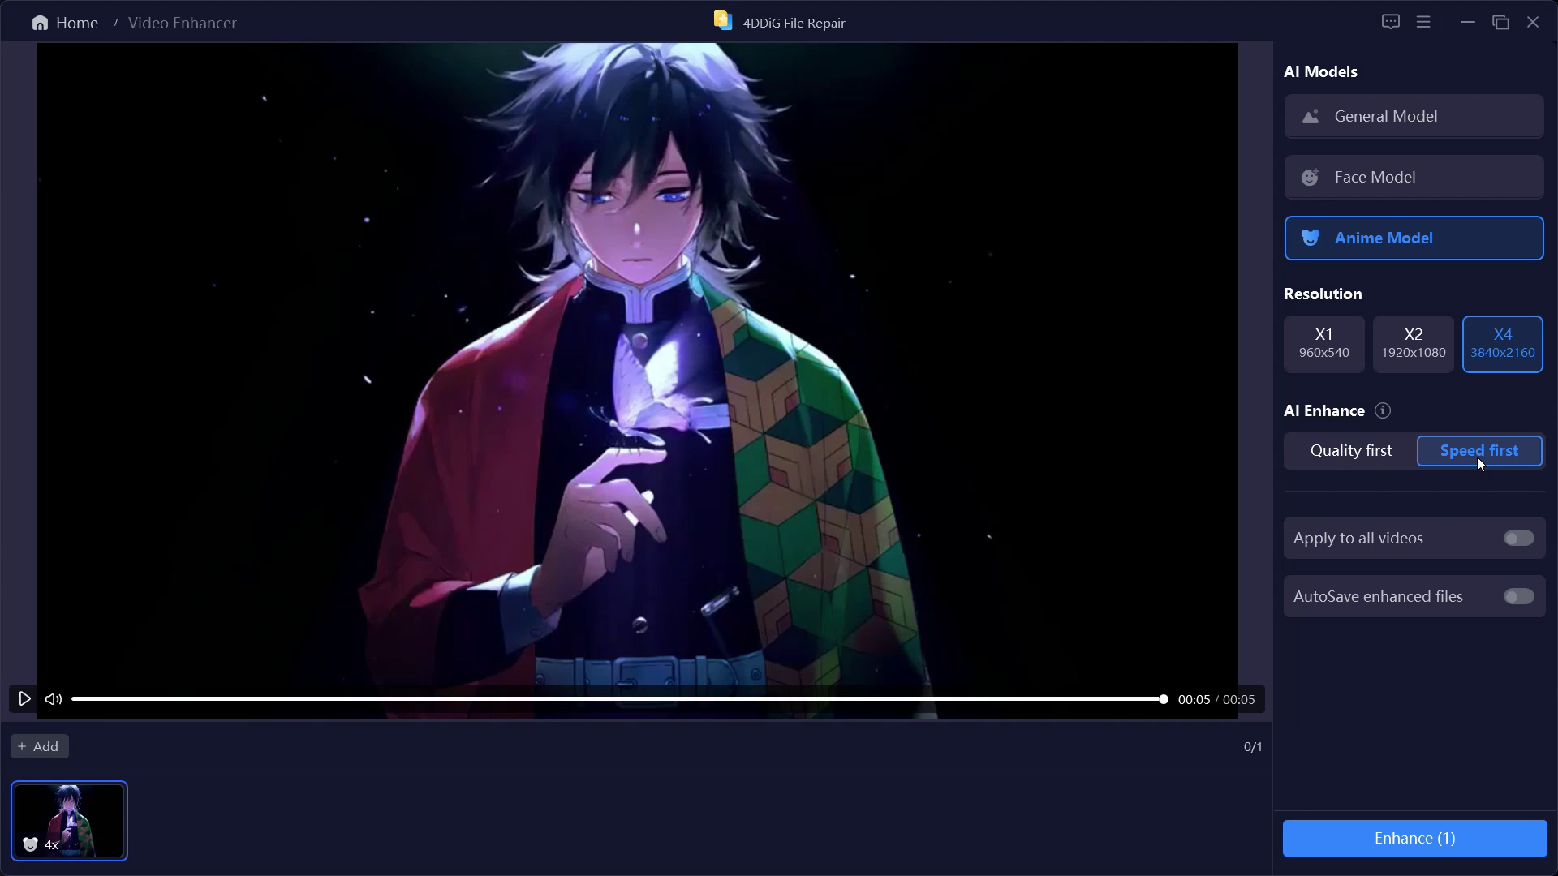
{"action": "left_click", "coordinate": [1409, 839]}
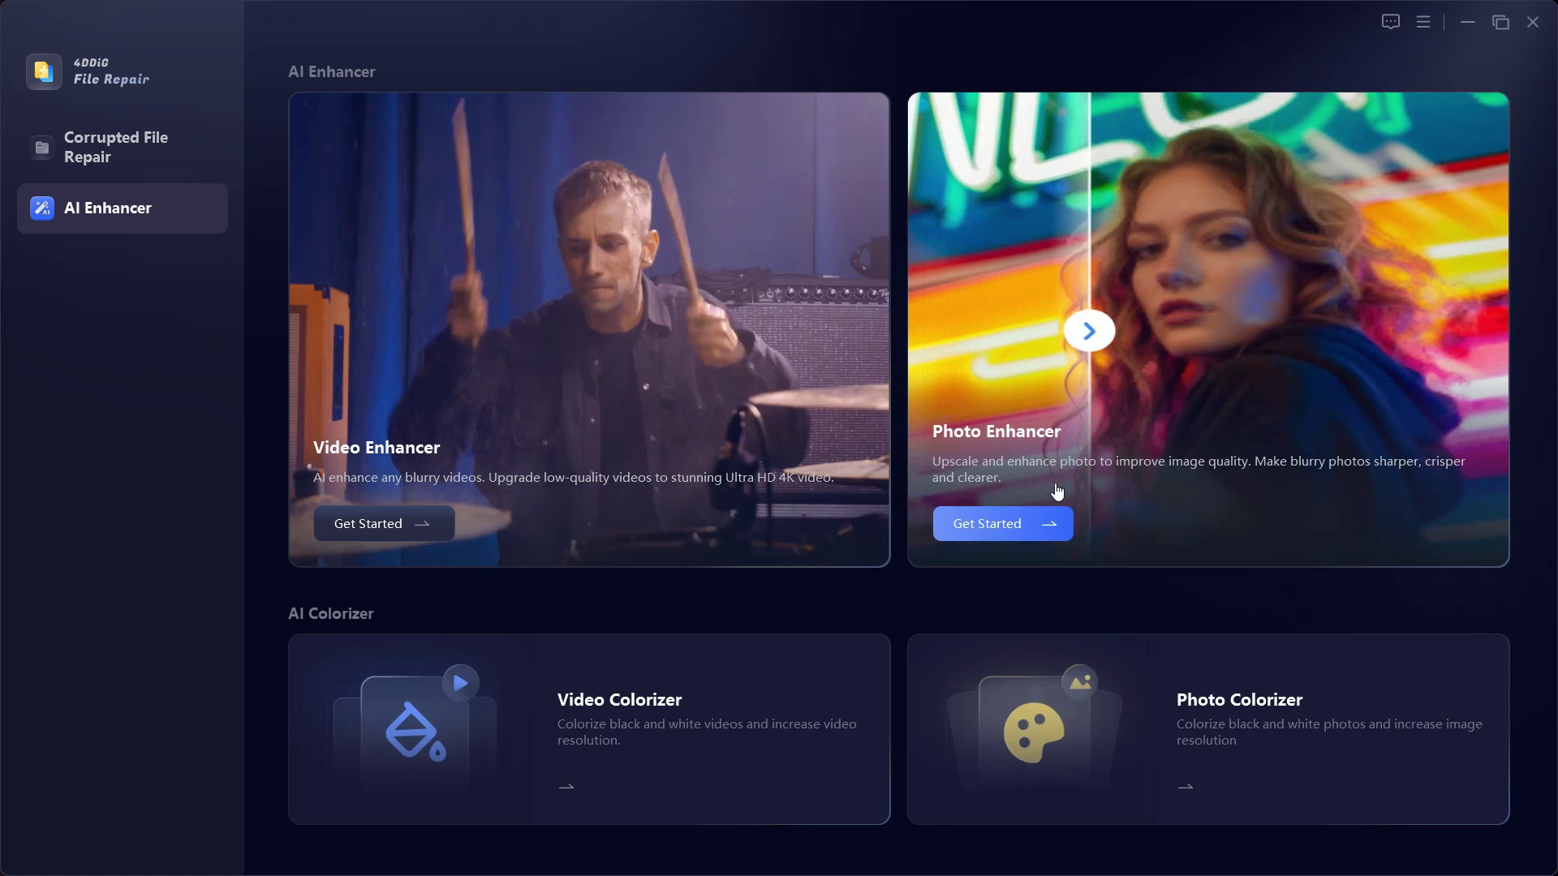
{"action": "left_click", "coordinate": [1057, 491]}
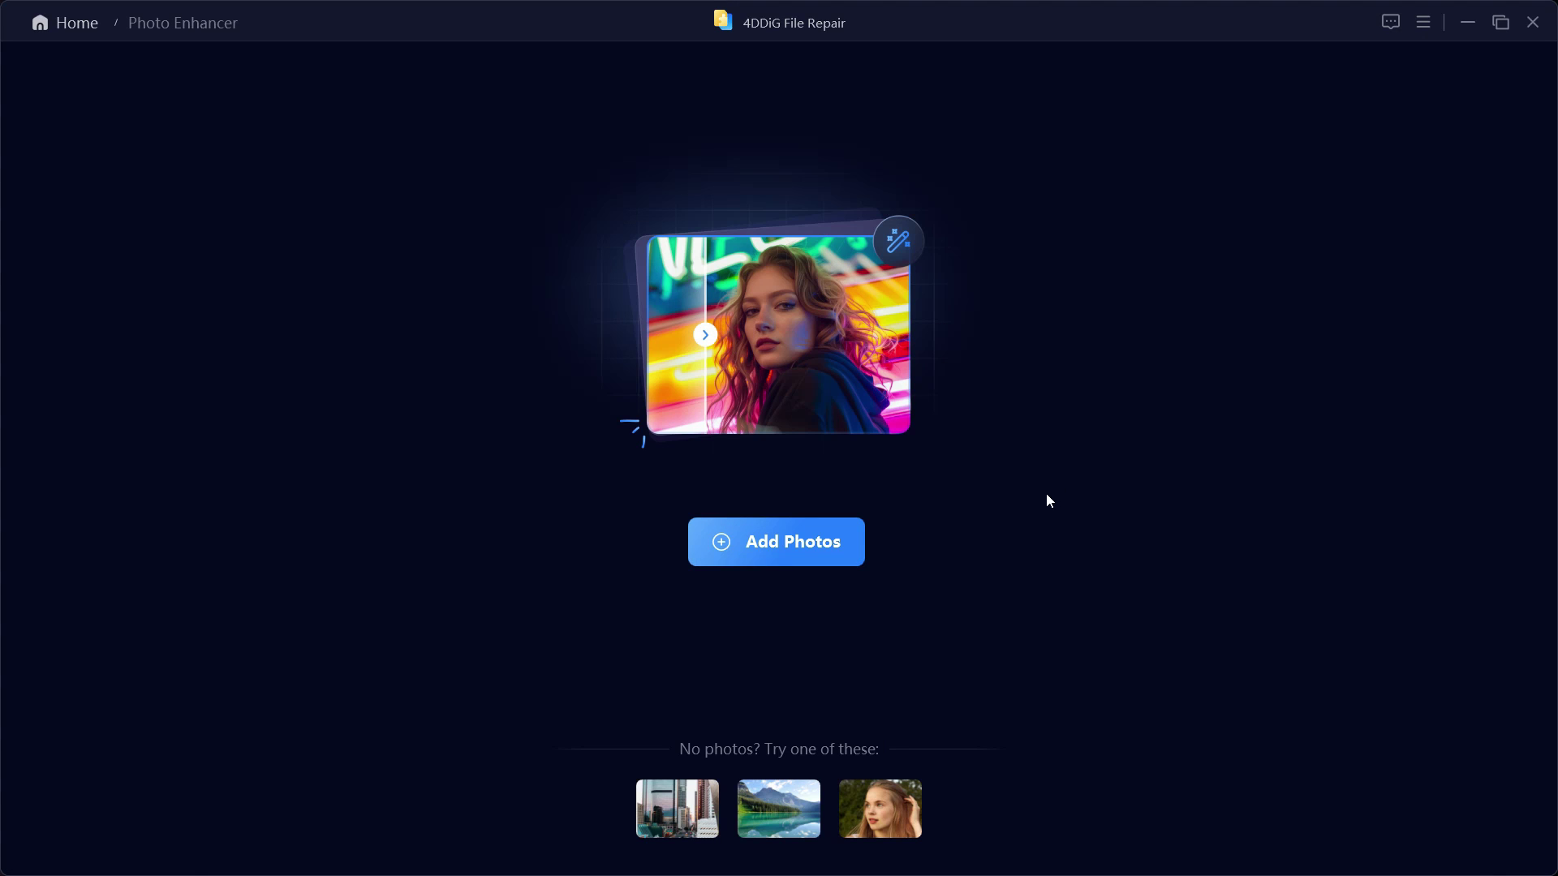
{"action": "left_click", "coordinate": [884, 802]}
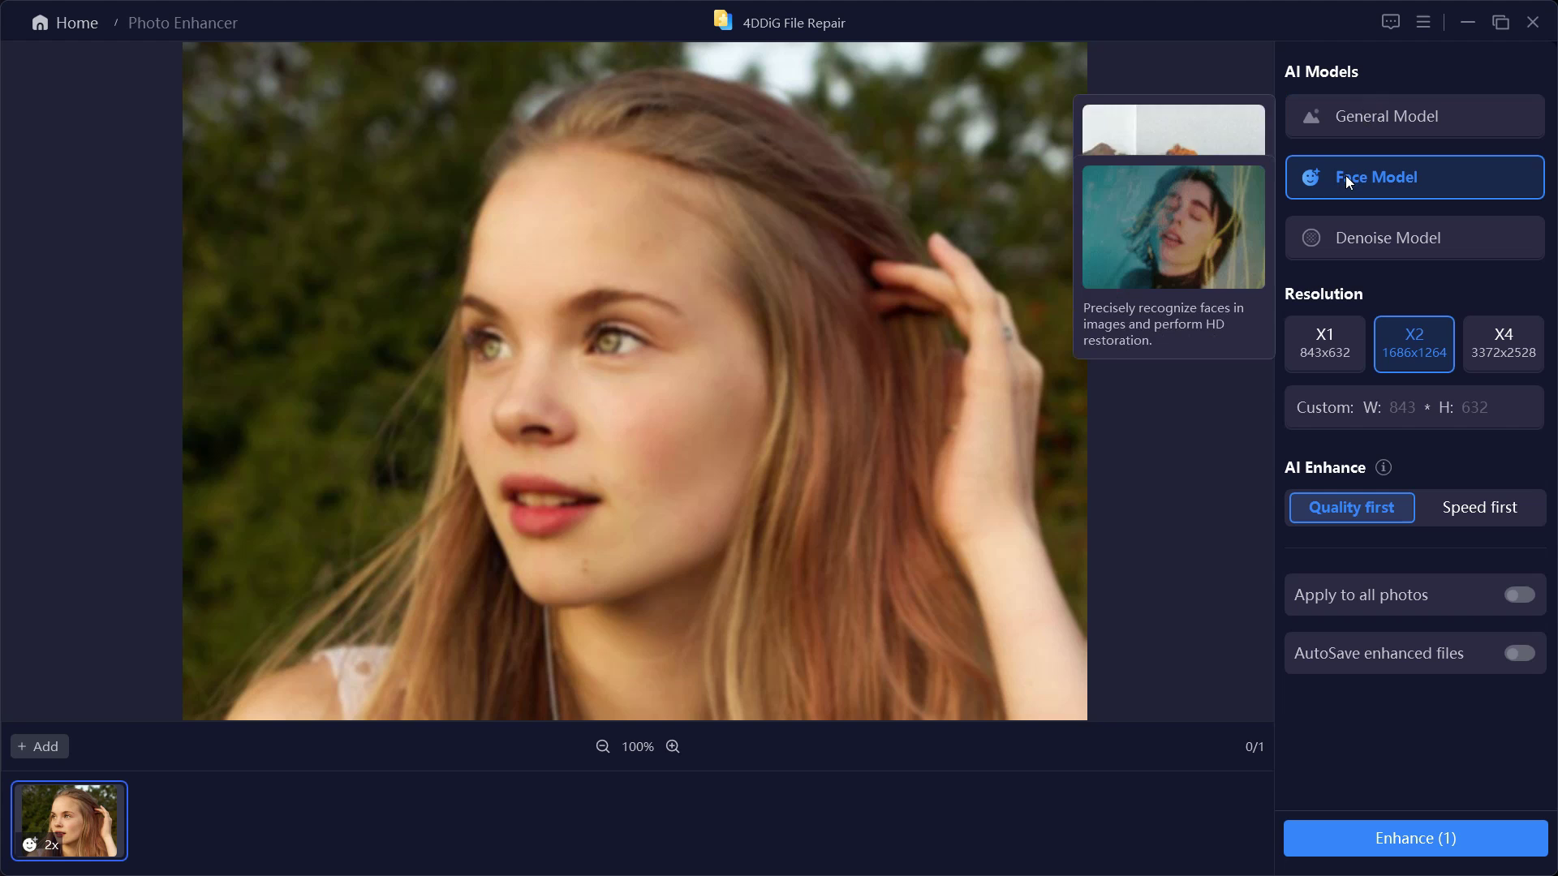
{"action": "mouse_move", "coordinate": [1346, 245]}
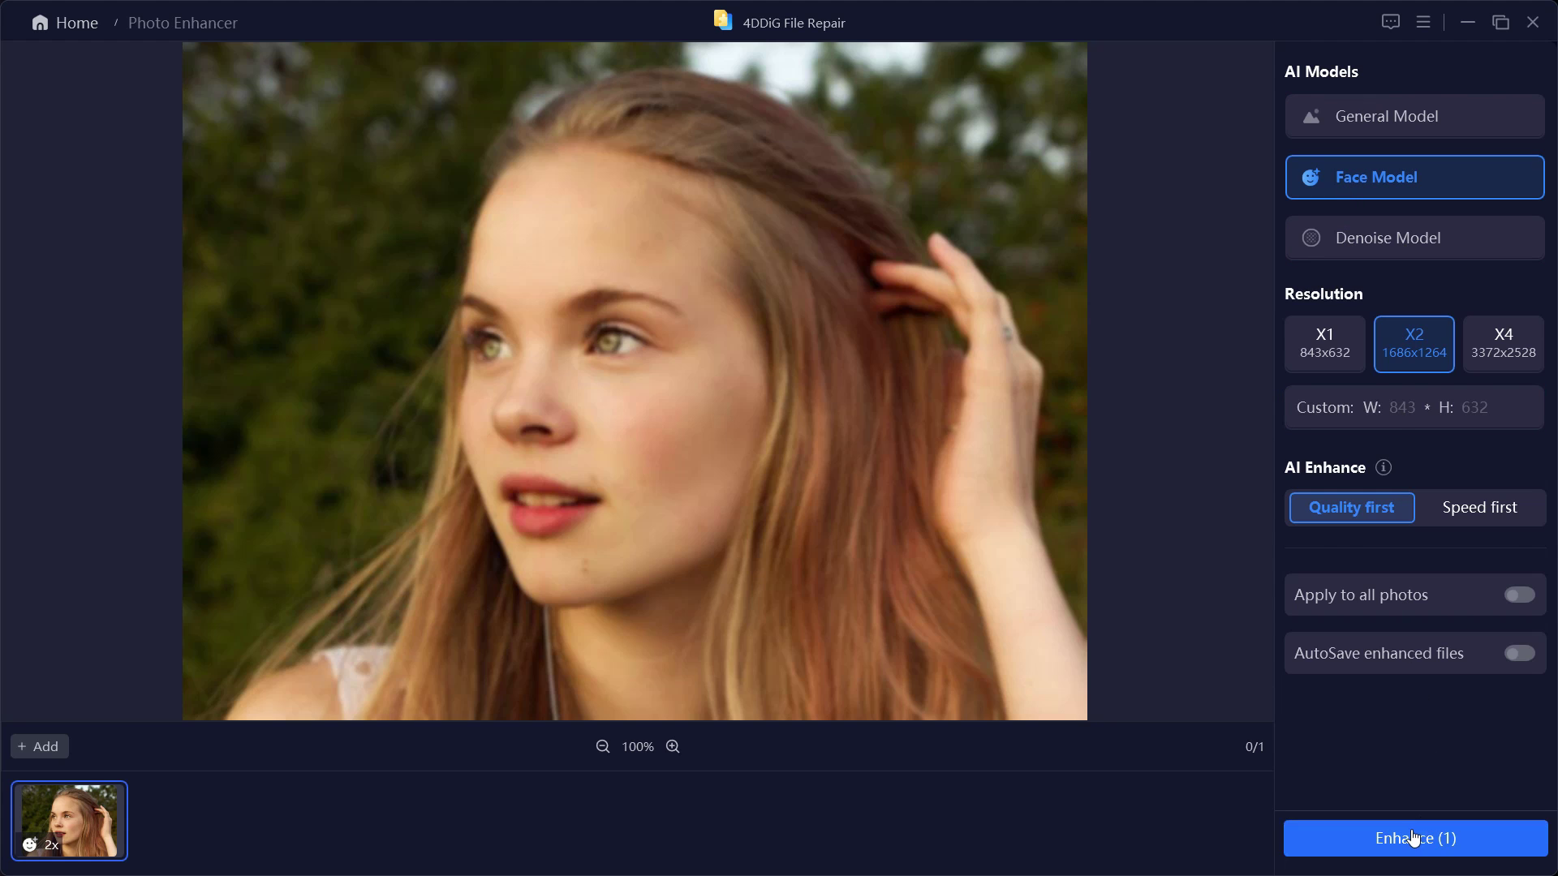
{"action": "left_click", "coordinate": [1368, 837]}
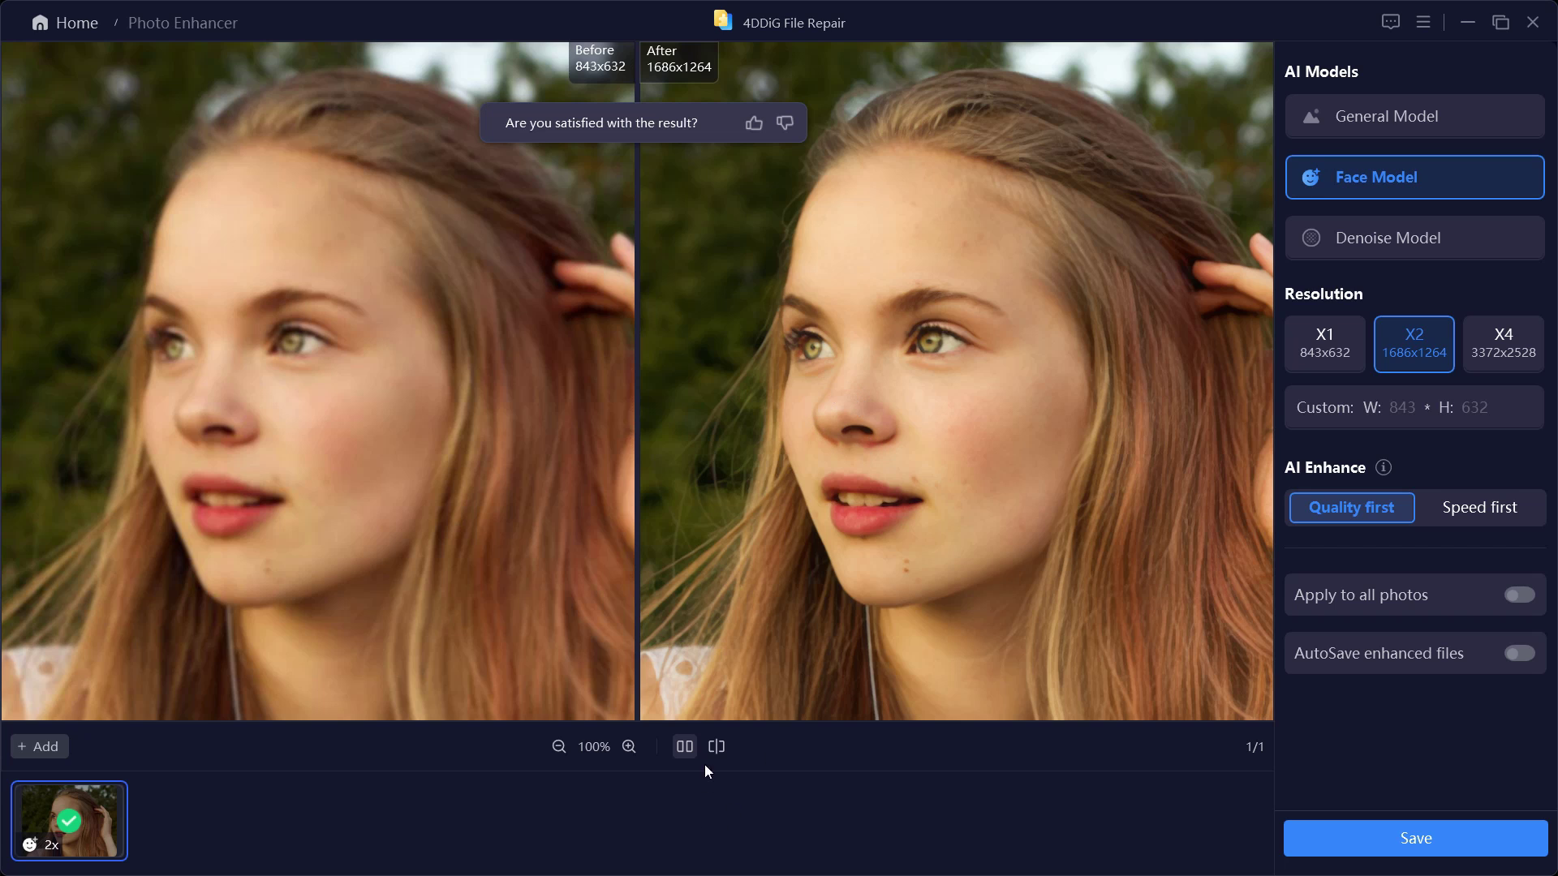
{"action": "left_click", "coordinate": [716, 747]}
{"action": "left_click_drag", "start_coordinate": [635, 375], "coordinate": [641, 406]}
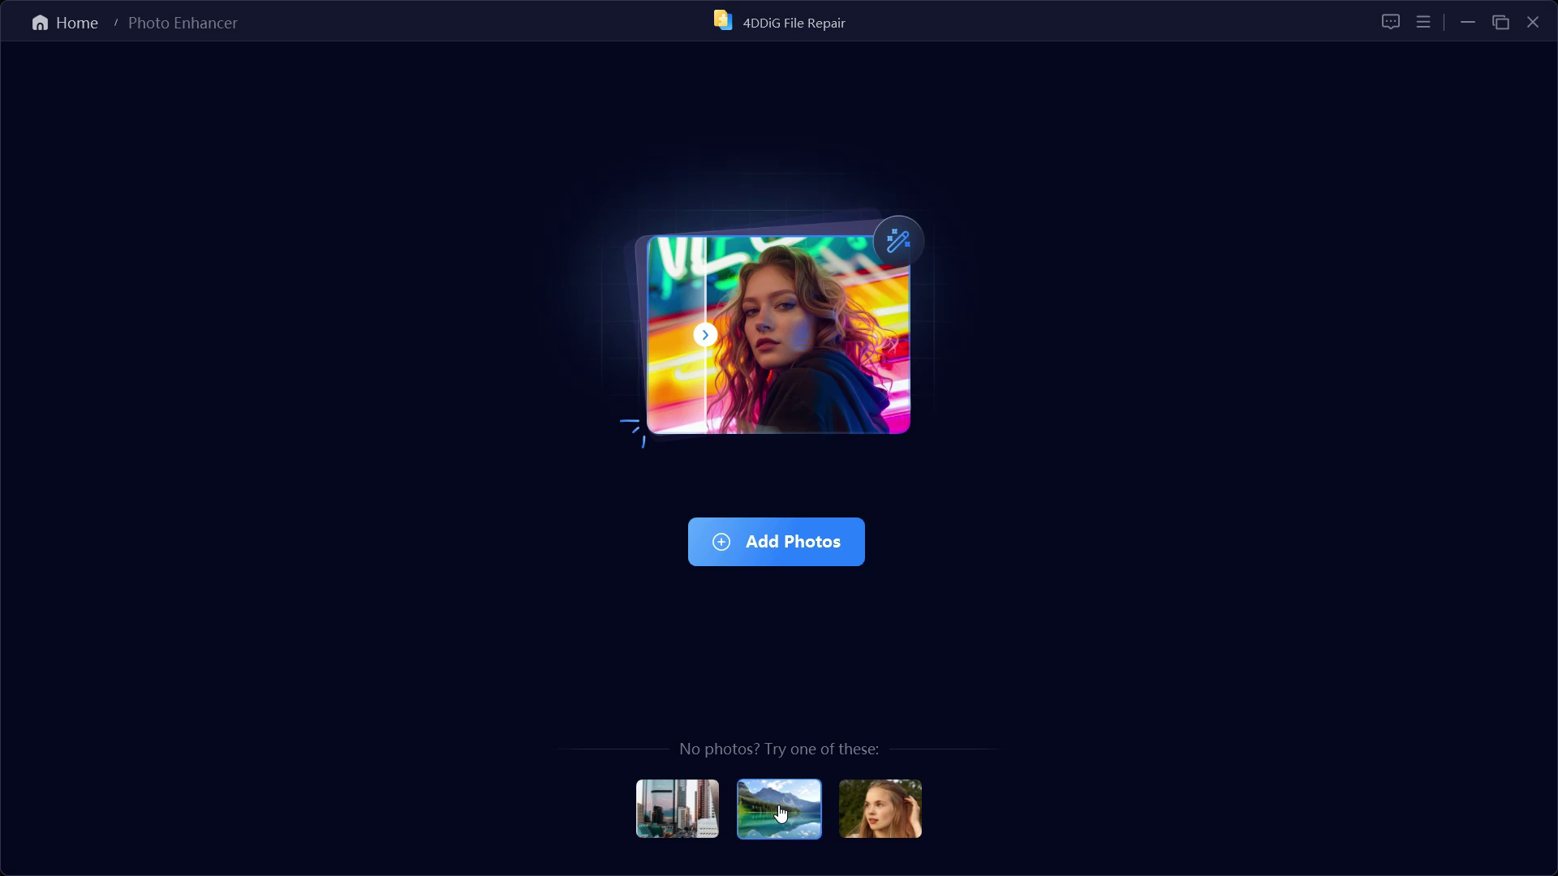
- Enhance the lake sample with Denoise Model at X2 and compare it in split view
{"action": "left_click", "coordinate": [779, 808]}
{"action": "left_click", "coordinate": [1322, 840]}
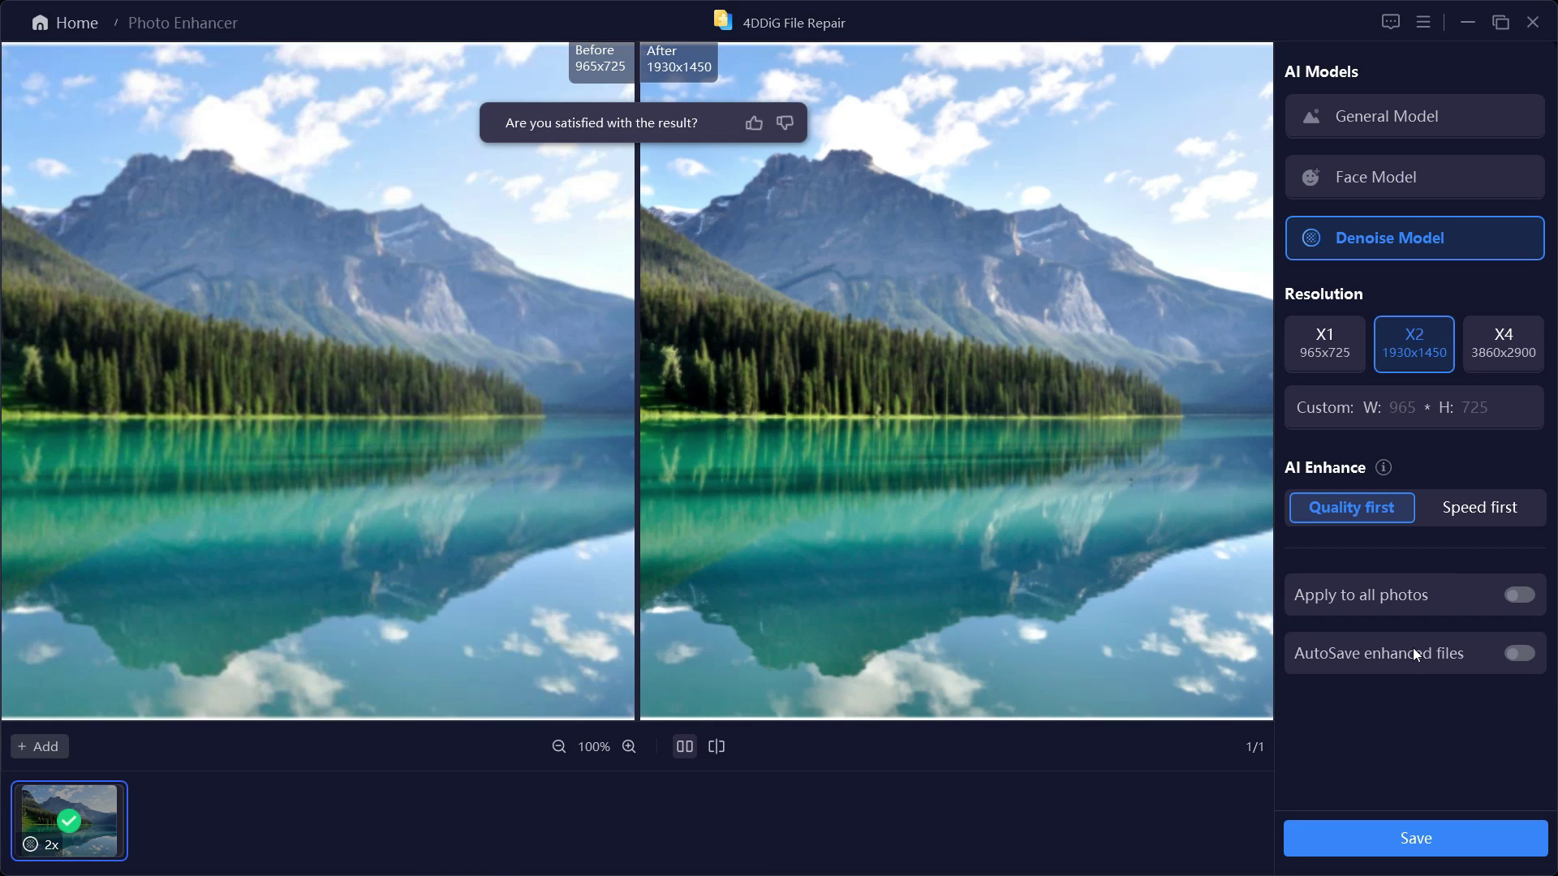
{"action": "left_click", "coordinate": [717, 747]}
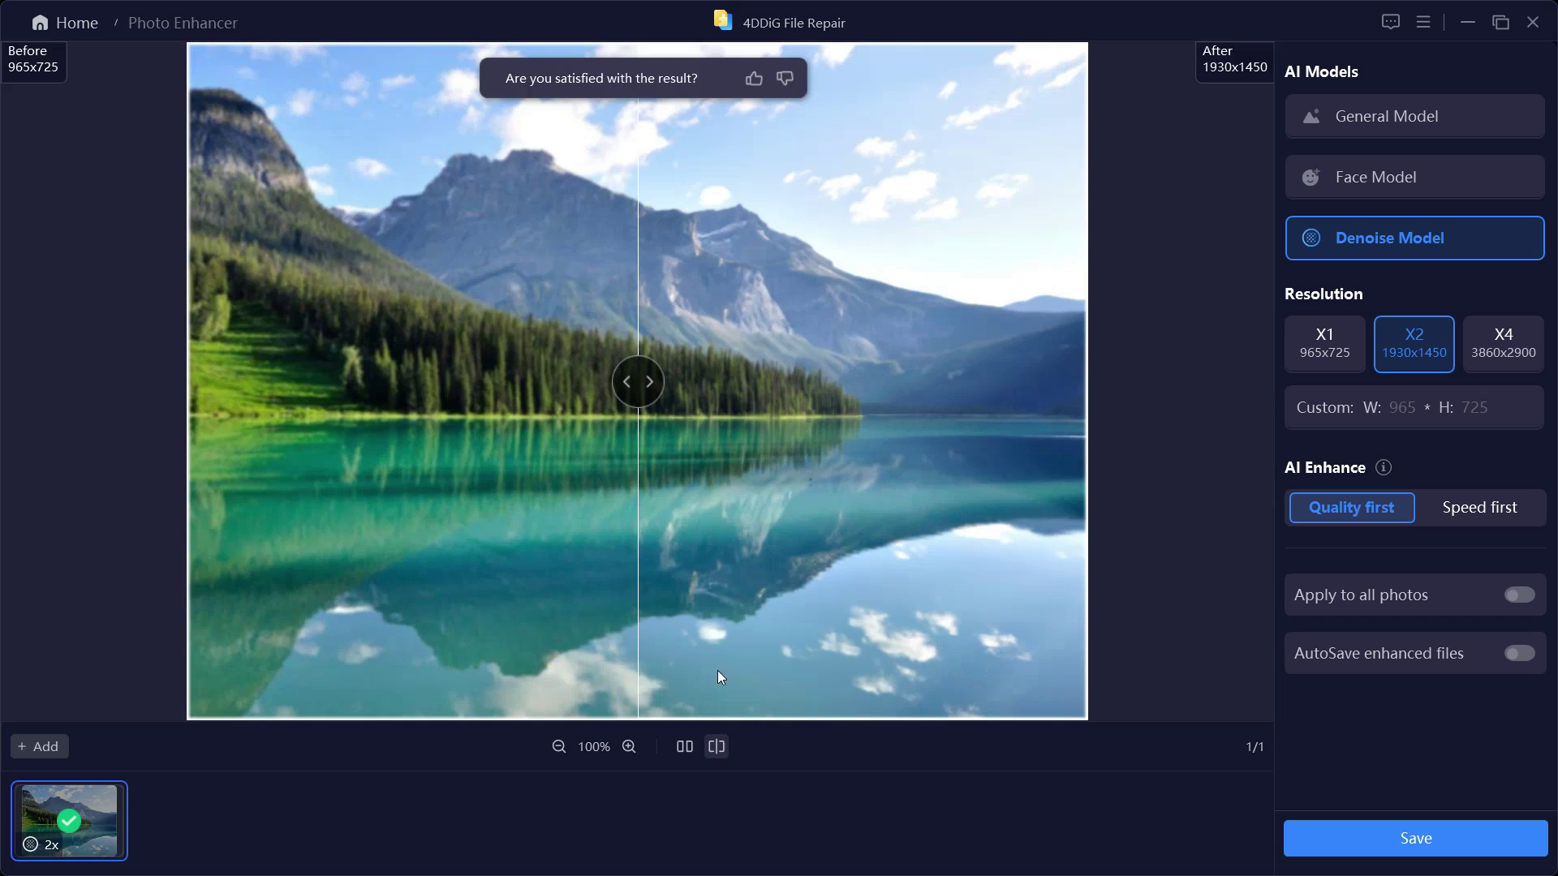
{"action": "left_click_drag", "start_coordinate": [640, 381], "coordinate": [1037, 413]}
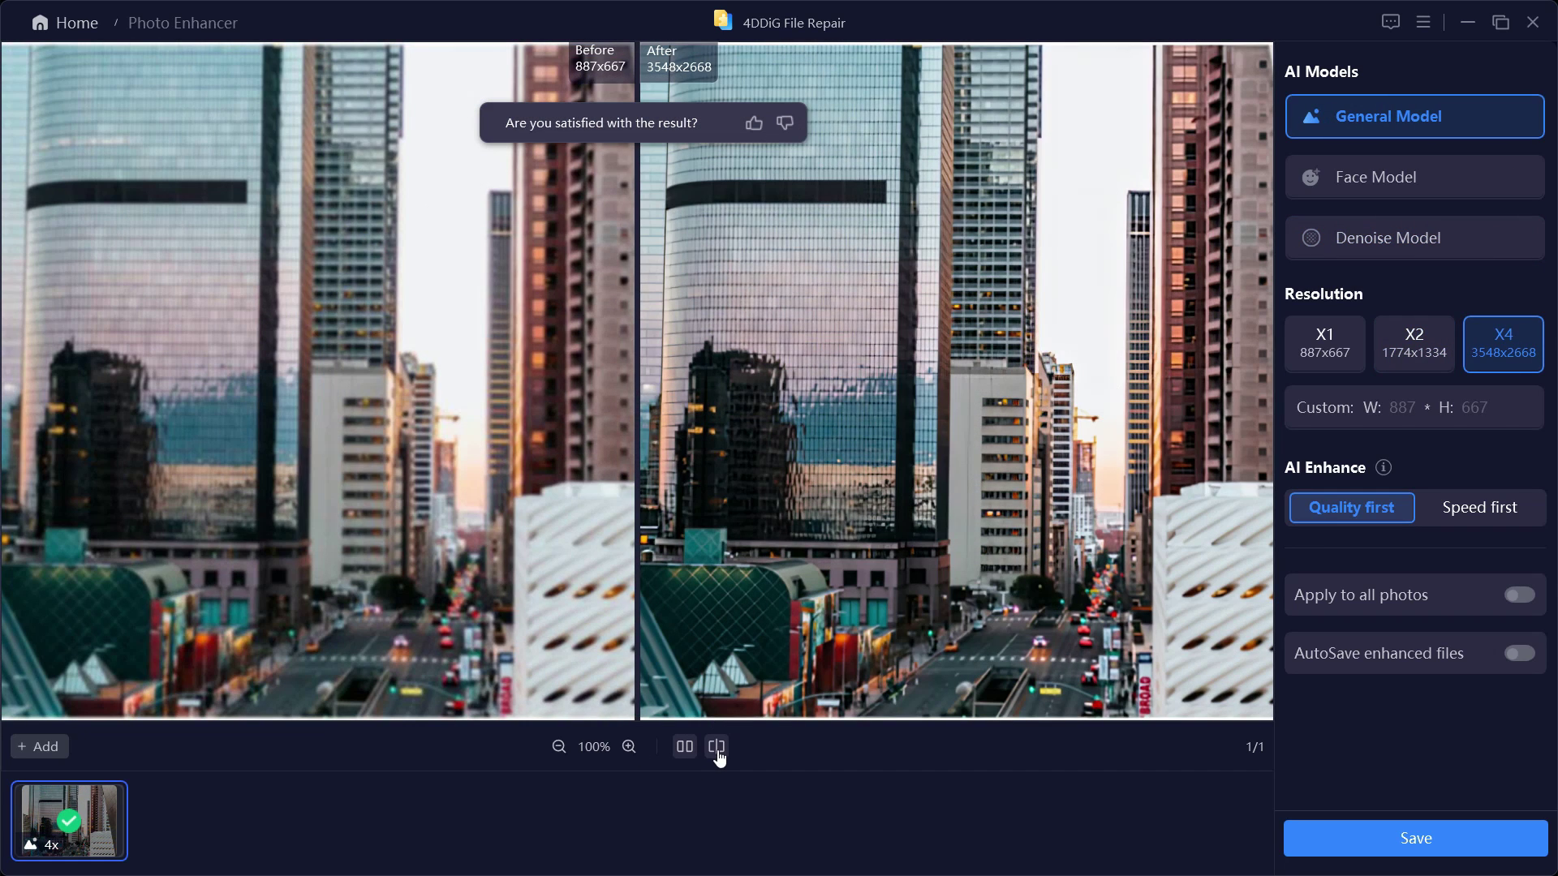
- Compare the 4x city photo in split view and zoom in four levels
{"action": "left_click", "coordinate": [717, 749]}
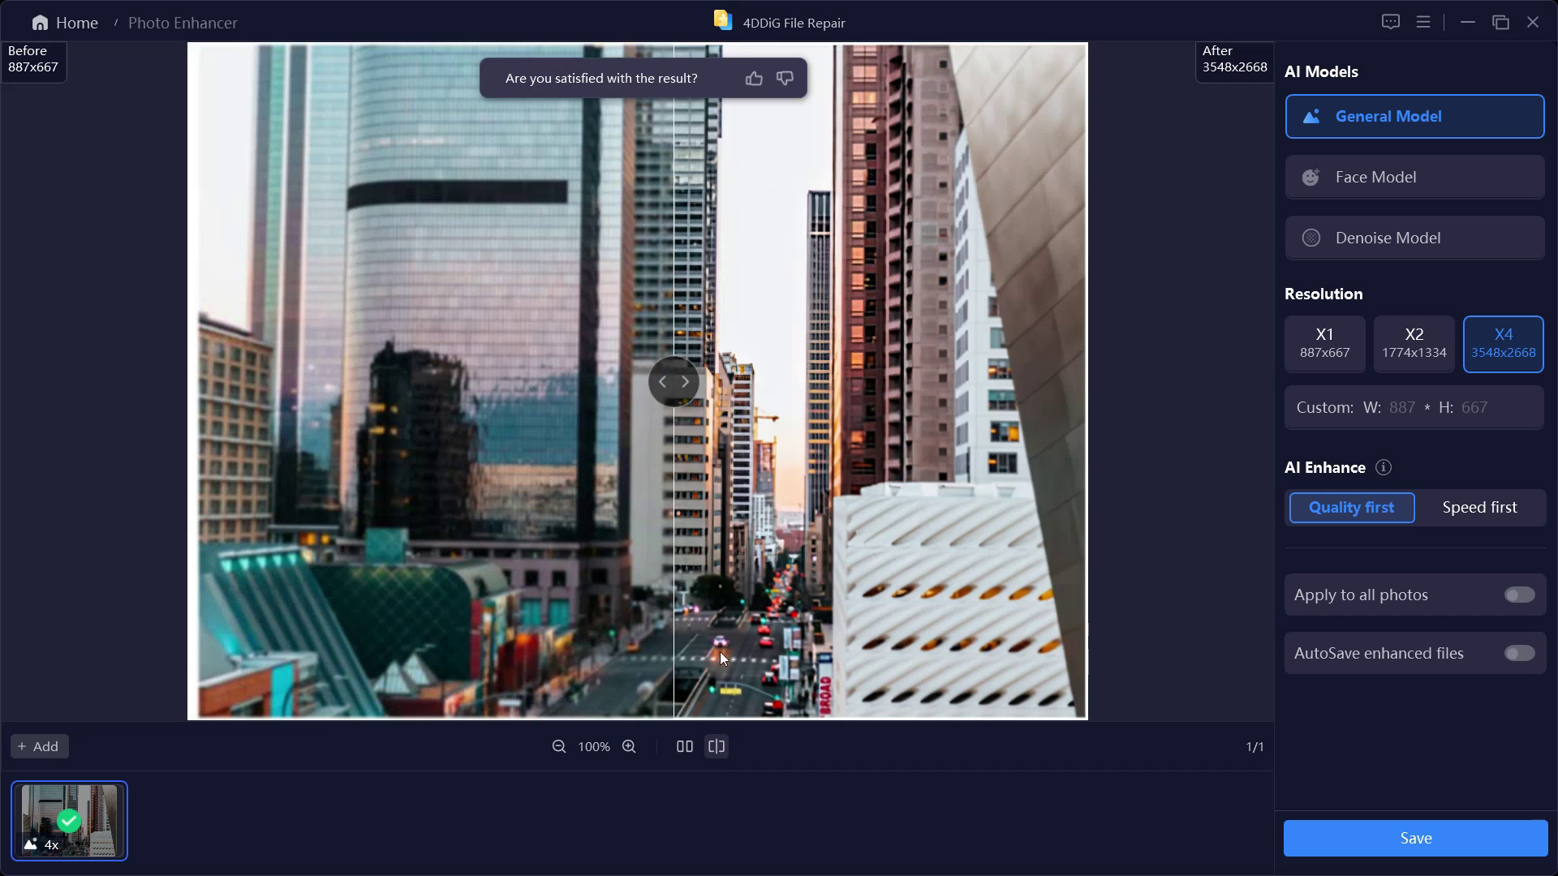
{"action": "left_click_drag", "start_coordinate": [679, 396], "coordinate": [654, 469]}
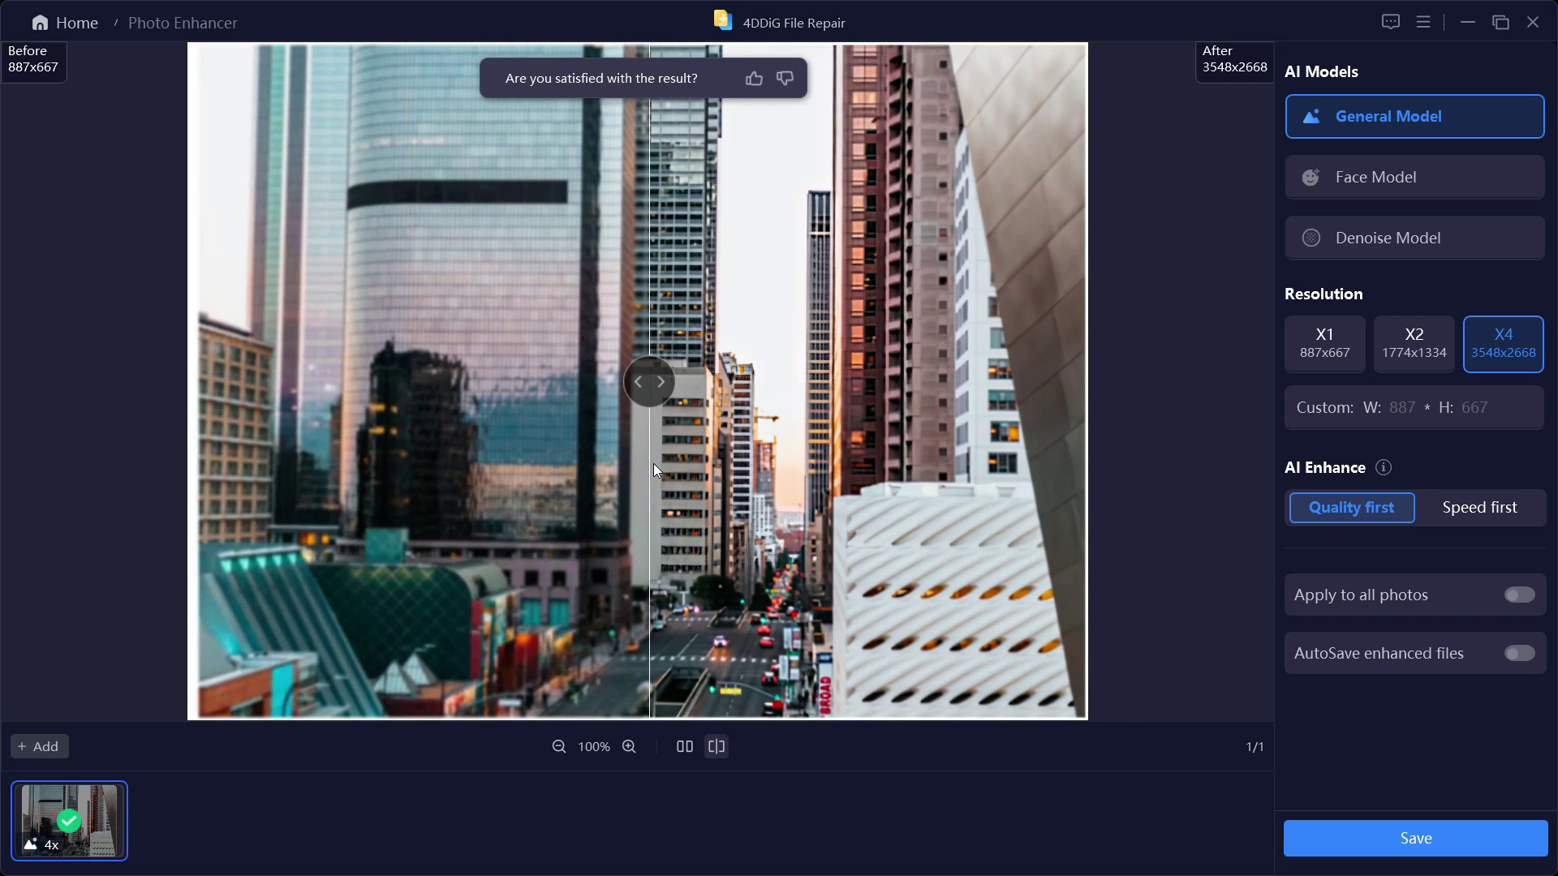
{"action": "left_click", "coordinate": [628, 746]}
{"action": "left_click", "coordinate": [628, 746]}
{"action": "left_click", "coordinate": [628, 746]}
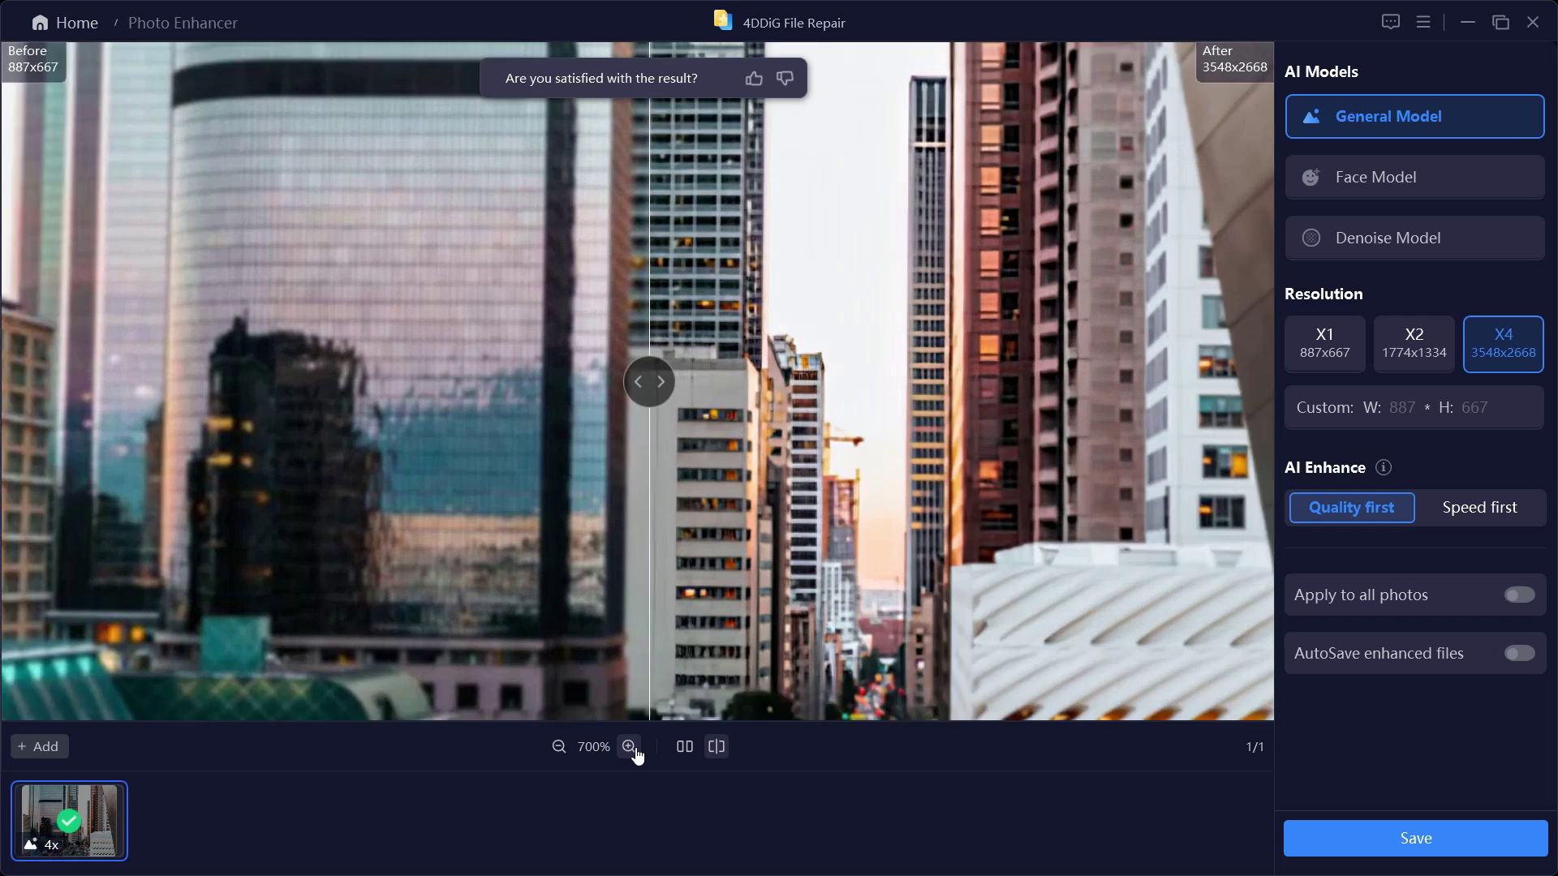
{"action": "left_click", "coordinate": [628, 747]}
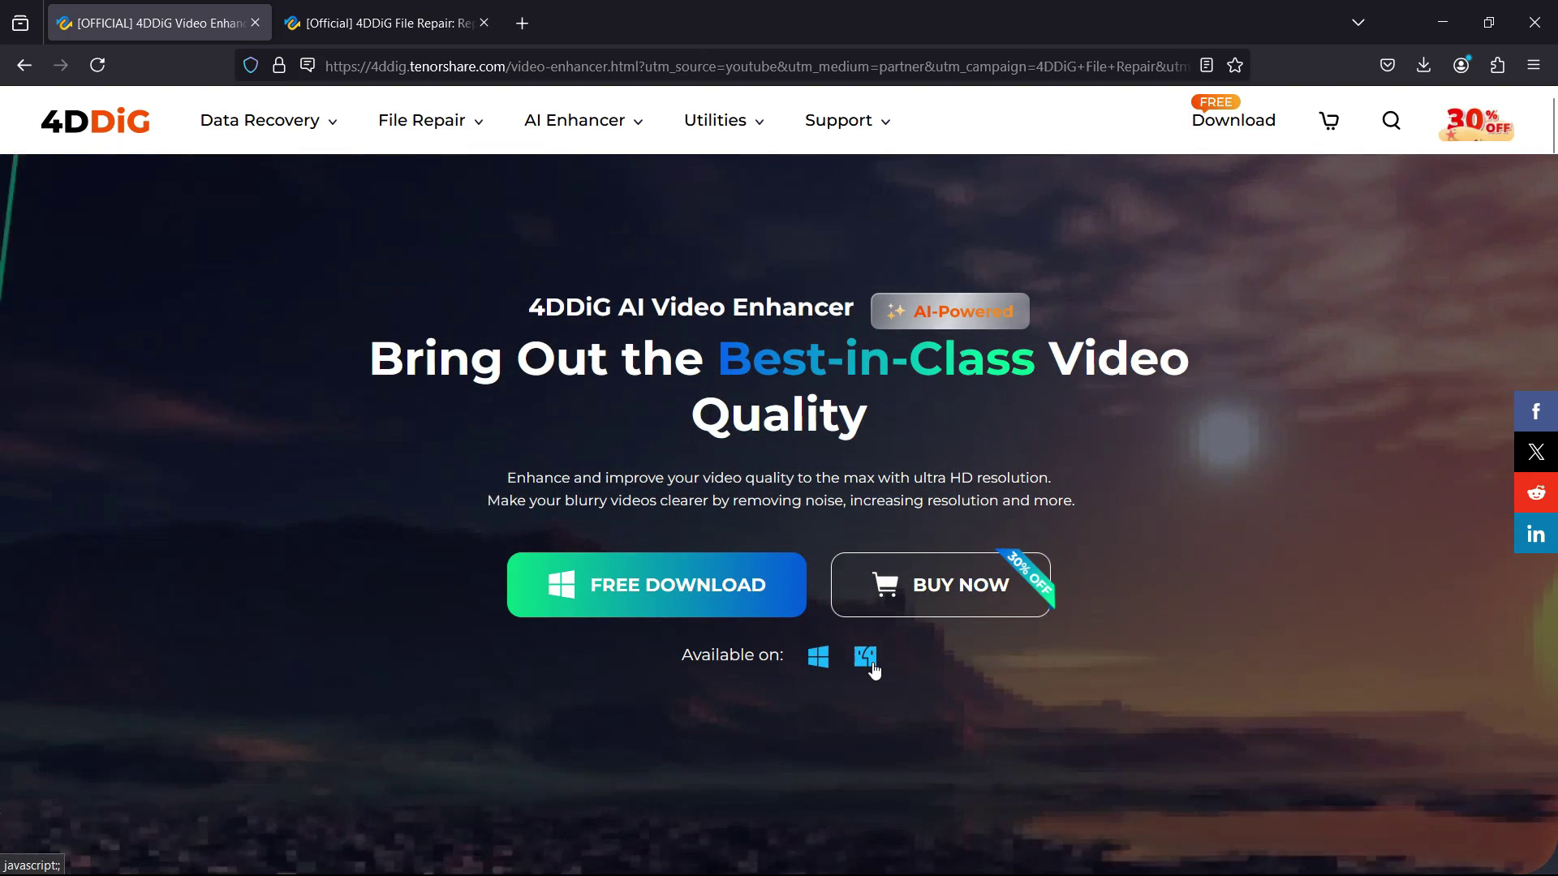
- Browse two demo slides on the Video Enhancer page, then open the Buy 4DDiG File Repair page
{"action": "scroll", "coordinate": [1298, 578], "scroll_direction": "down", "scroll_amount": 5}
{"action": "scroll", "coordinate": [1298, 577], "scroll_direction": "down", "scroll_amount": 9}
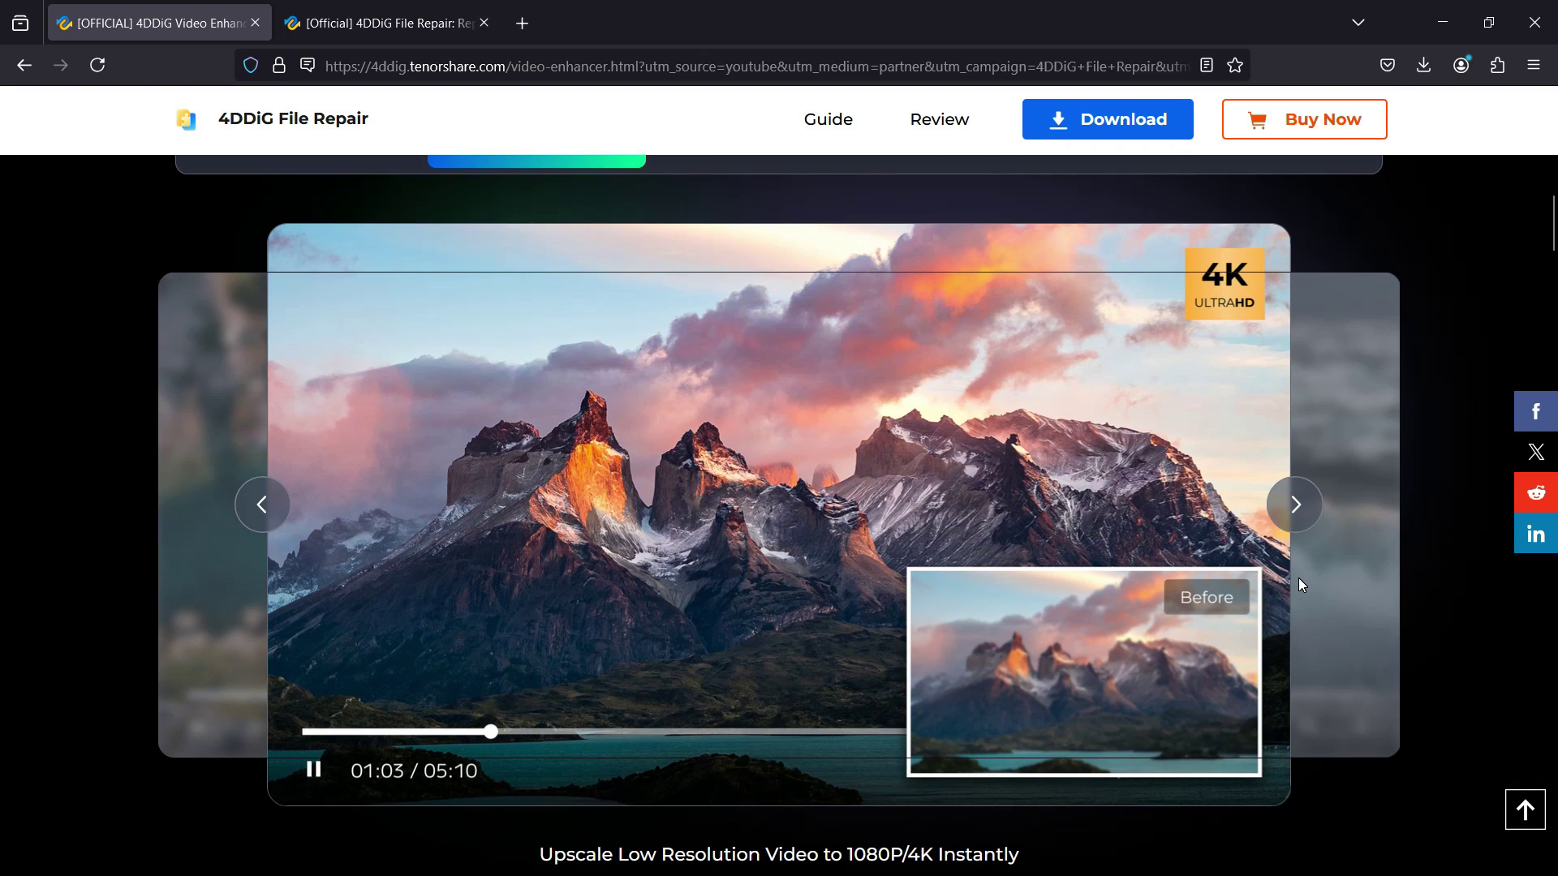
{"action": "left_click", "coordinate": [1295, 504]}
{"action": "left_click", "coordinate": [1293, 507]}
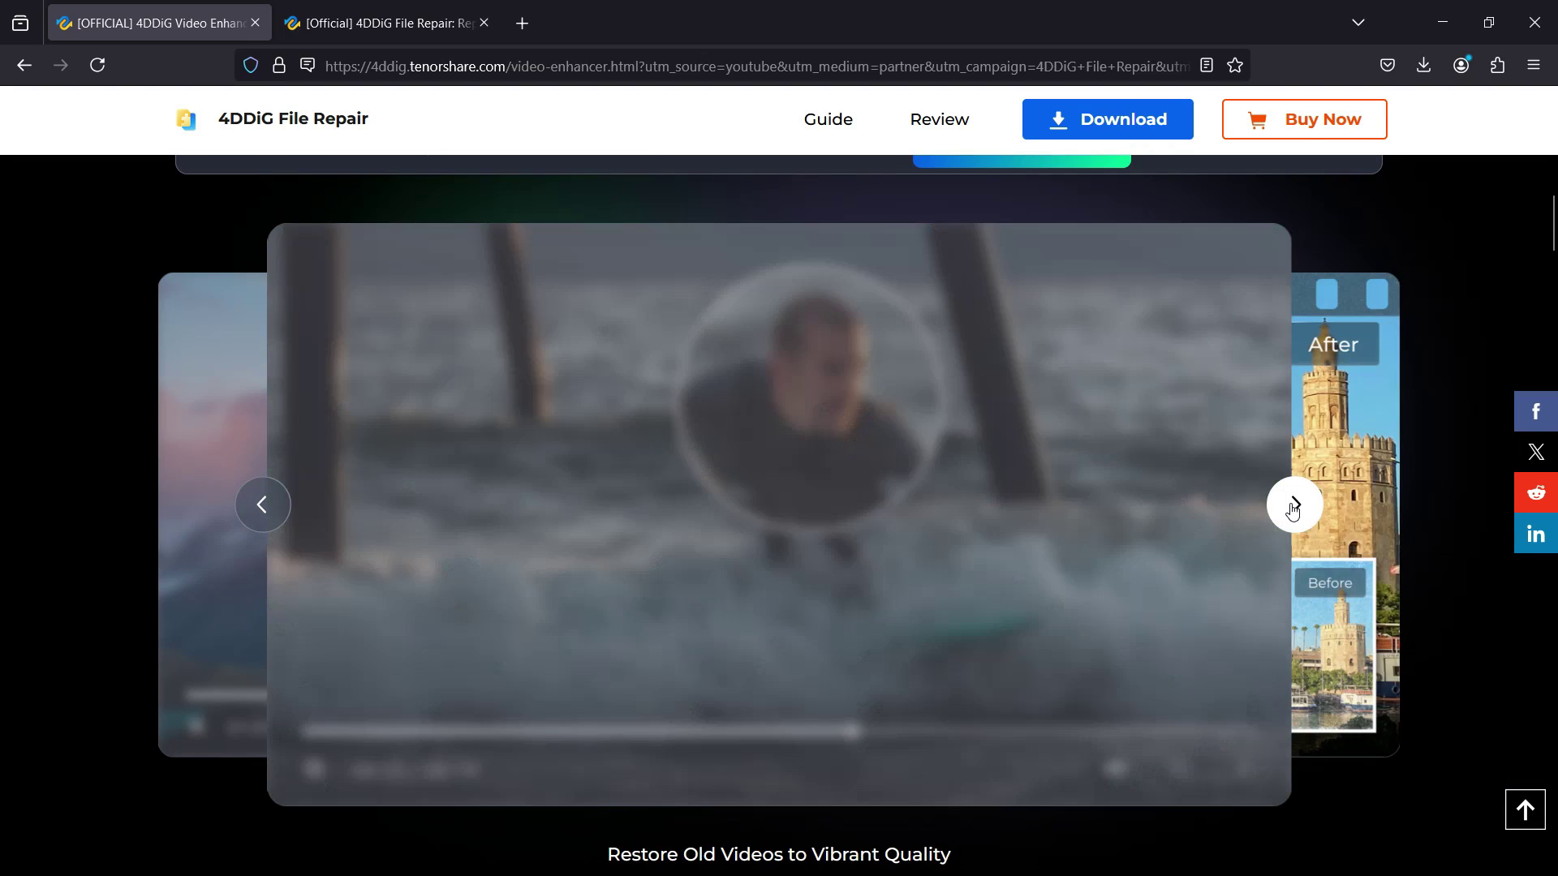
{"action": "scroll", "coordinate": [1293, 510], "scroll_direction": "up", "scroll_amount": 2}
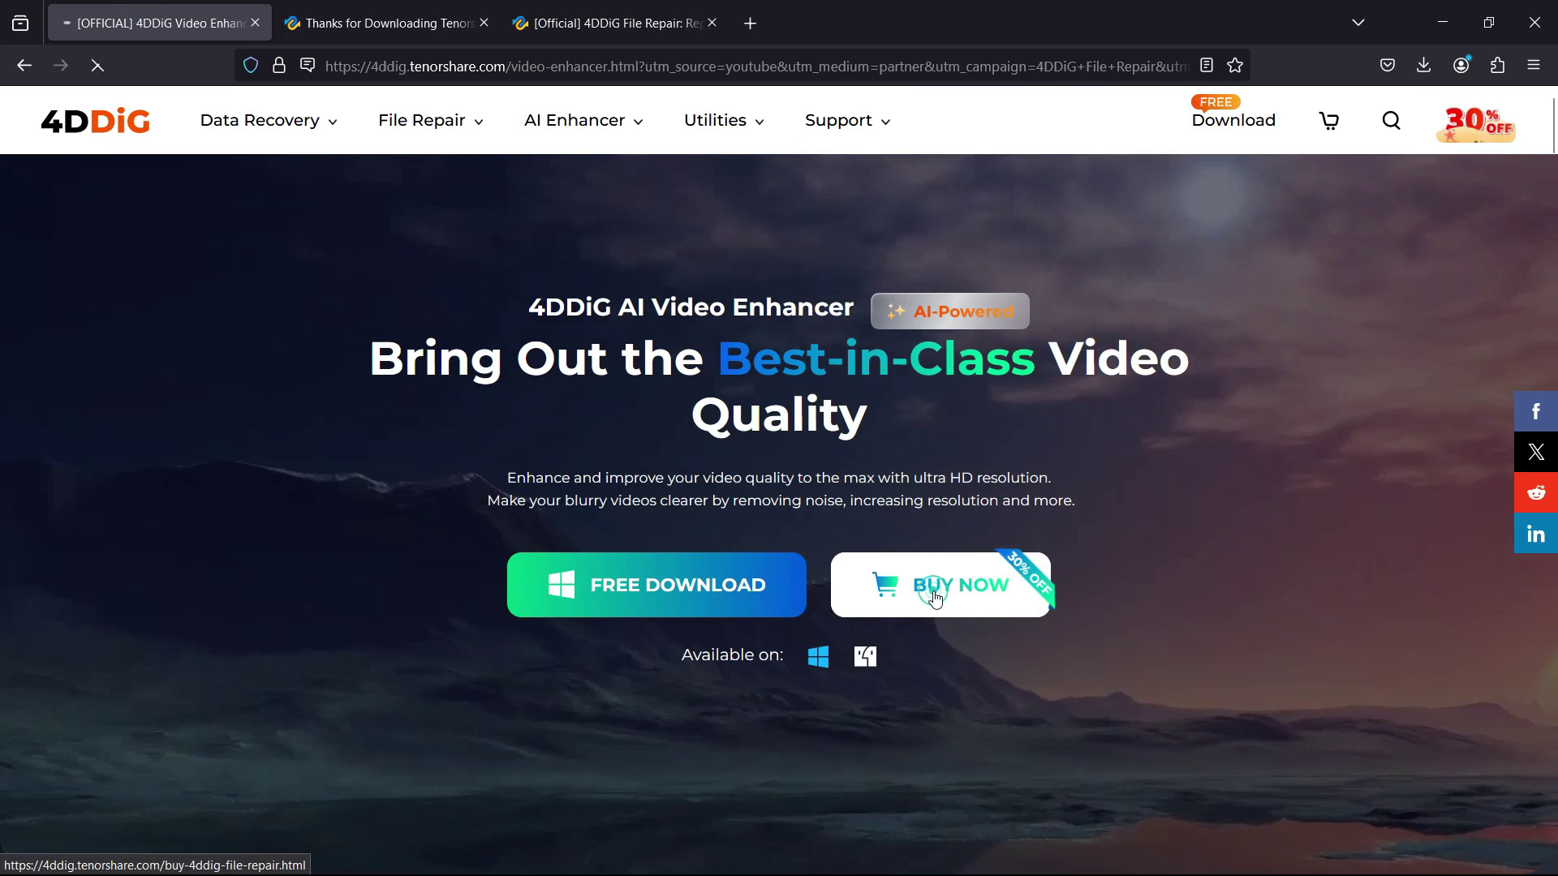
{"action": "left_click", "coordinate": [937, 591]}
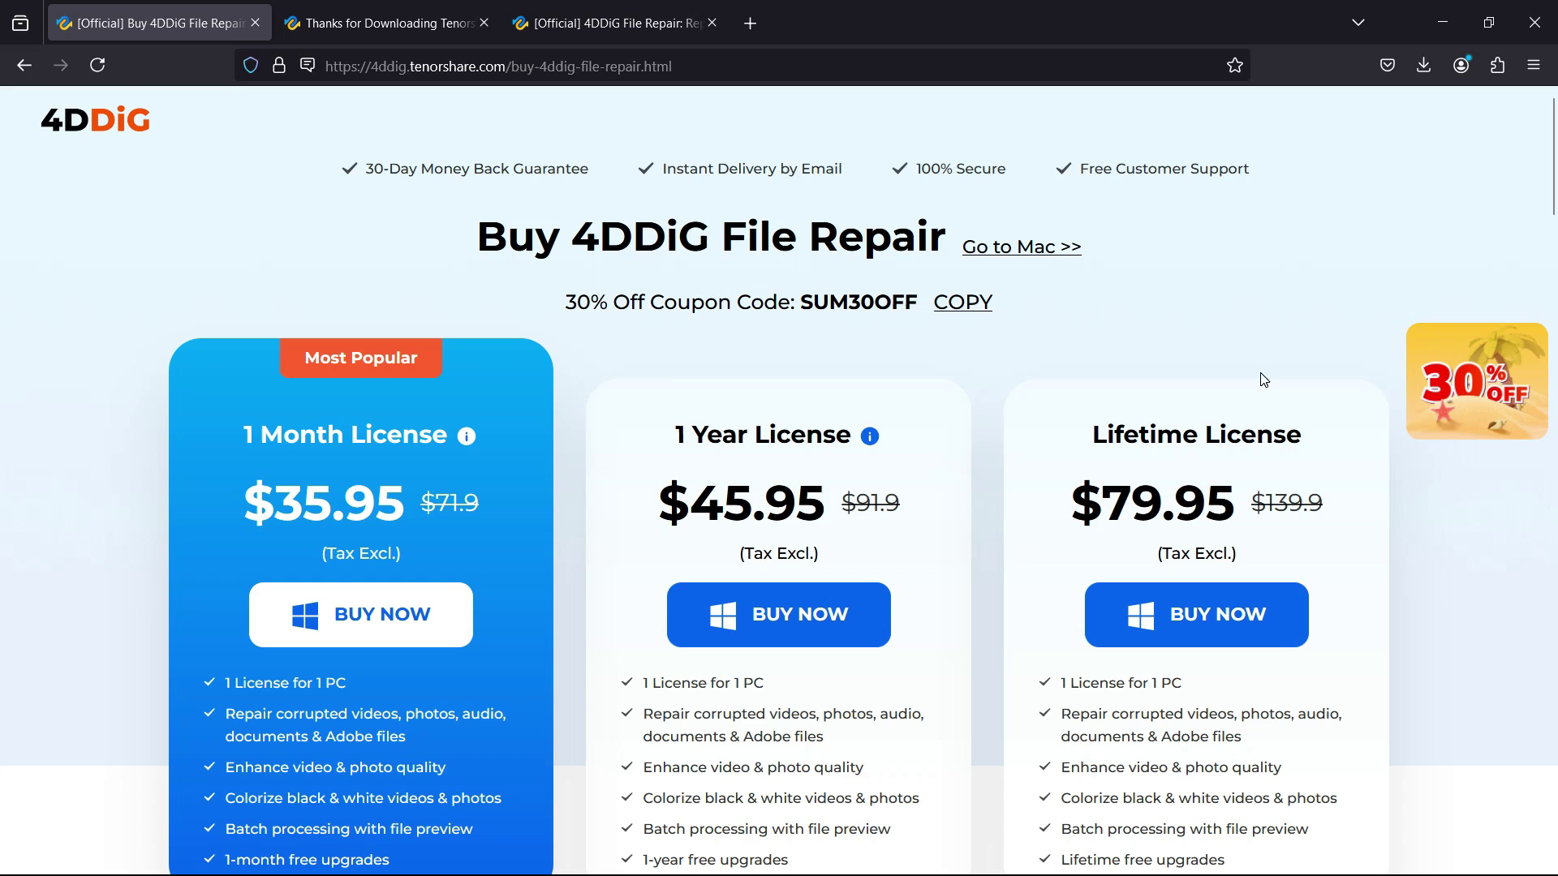
- Highlight the $35.95, $79.95 and $45.95 licence prices and the SUM30OFF coupon code
{"action": "scroll", "coordinate": [1262, 377], "scroll_direction": "down", "scroll_amount": 2}
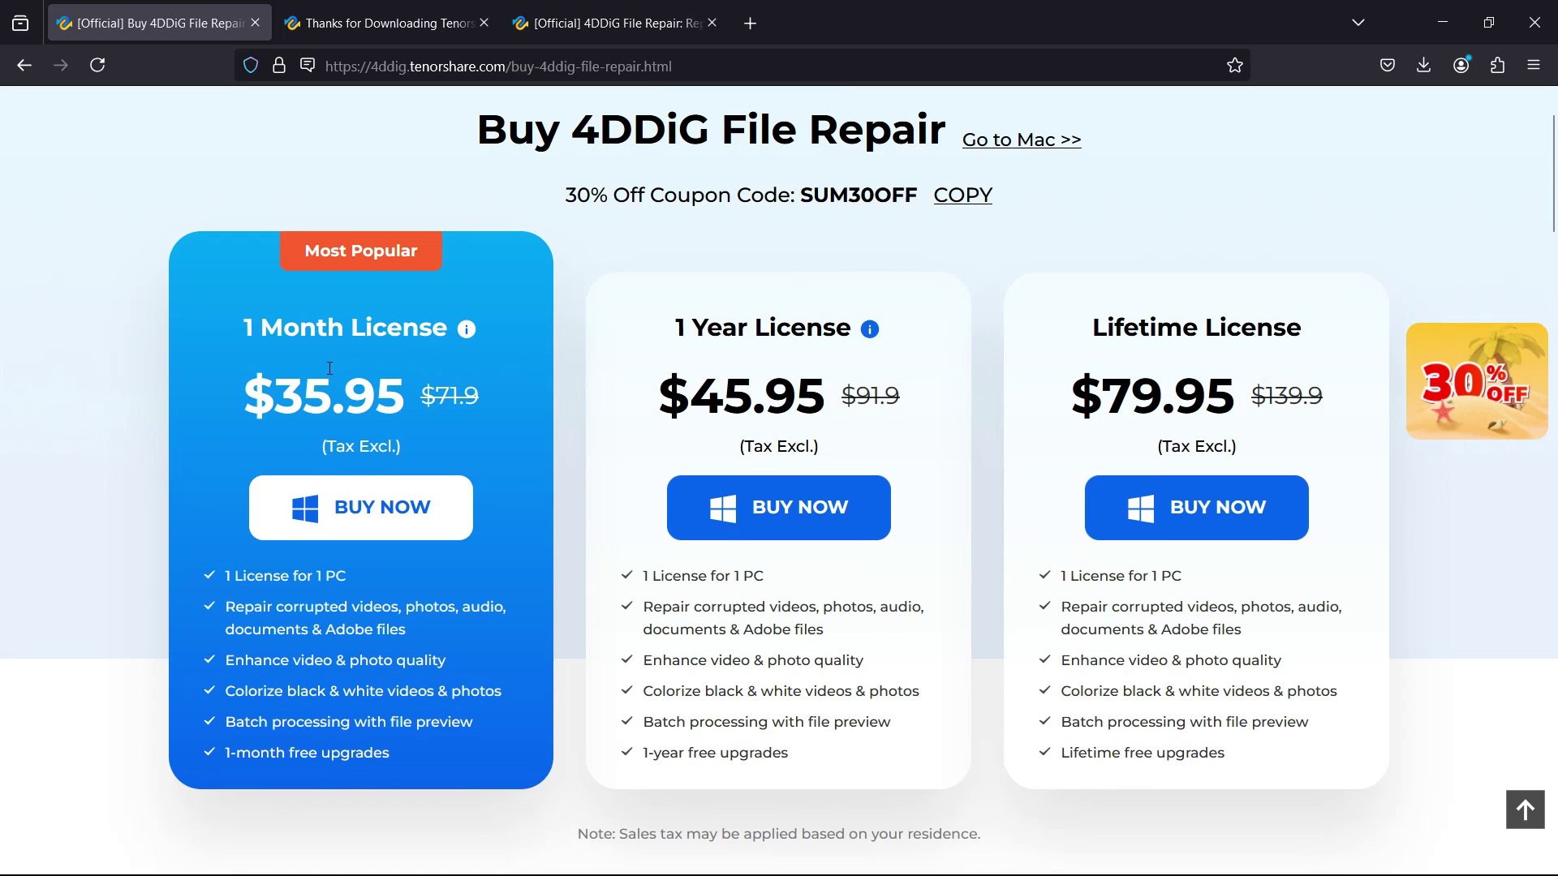
{"action": "left_click_drag", "start_coordinate": [252, 401], "coordinate": [425, 400]}
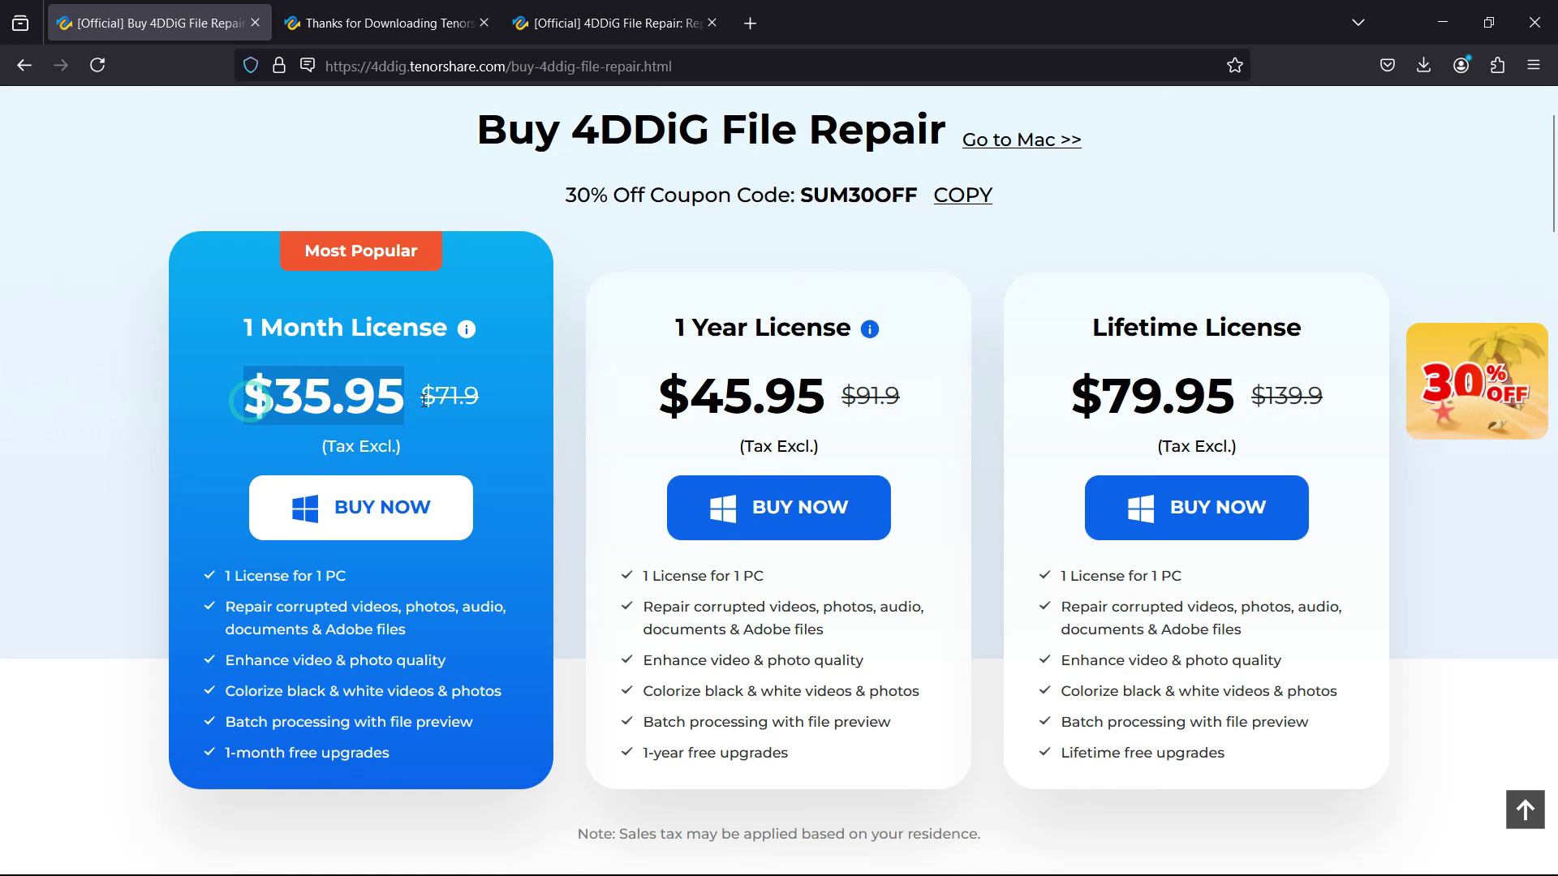
{"action": "left_click_drag", "start_coordinate": [1061, 402], "coordinate": [1241, 418]}
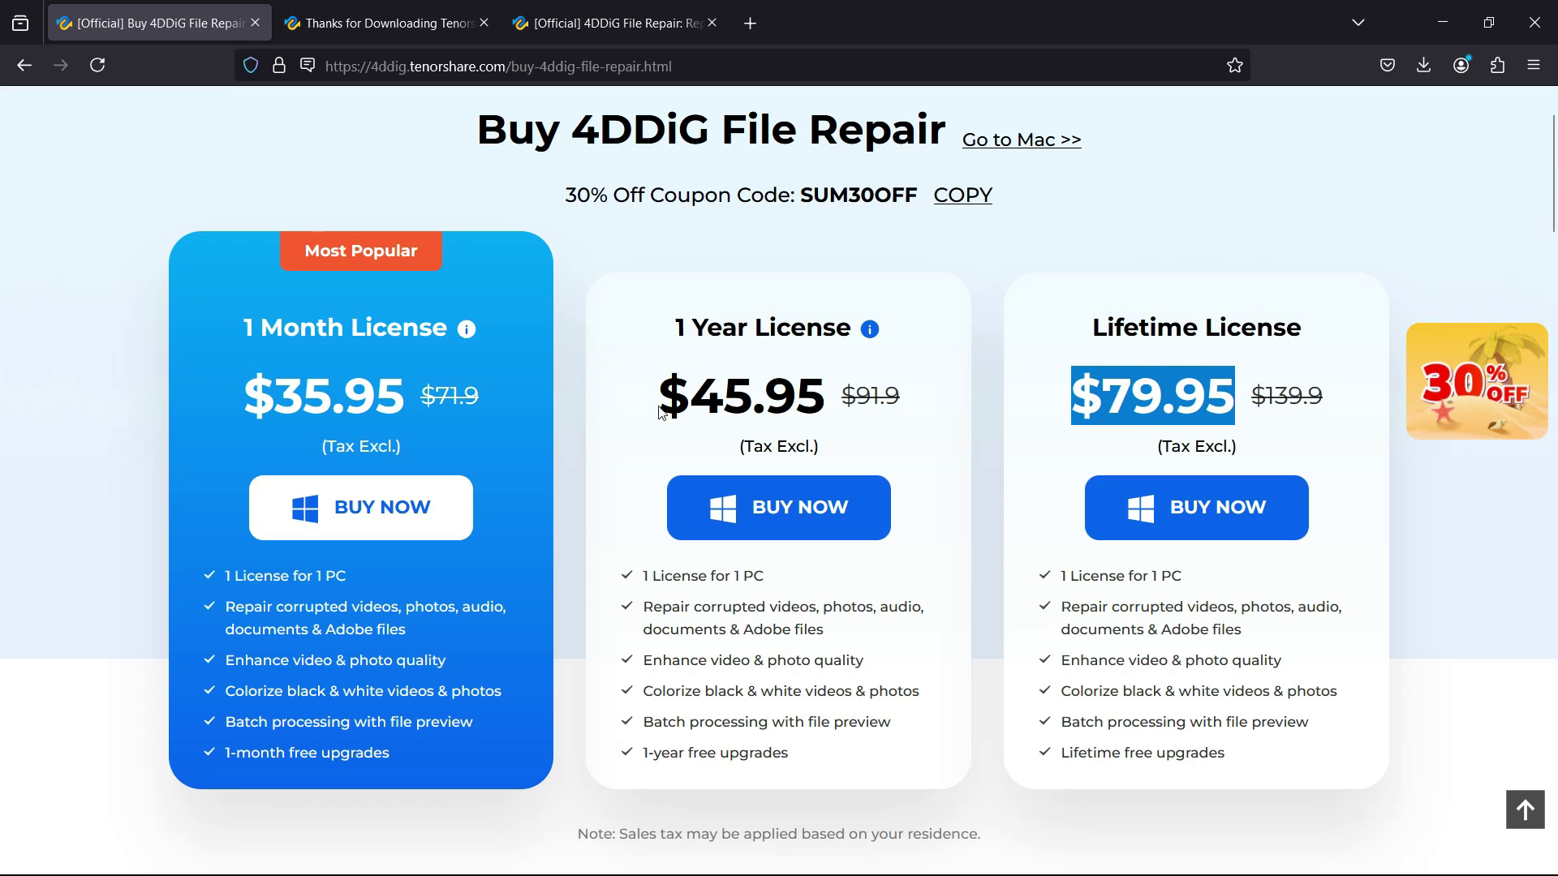
{"action": "left_click_drag", "start_coordinate": [661, 412], "coordinate": [841, 407]}
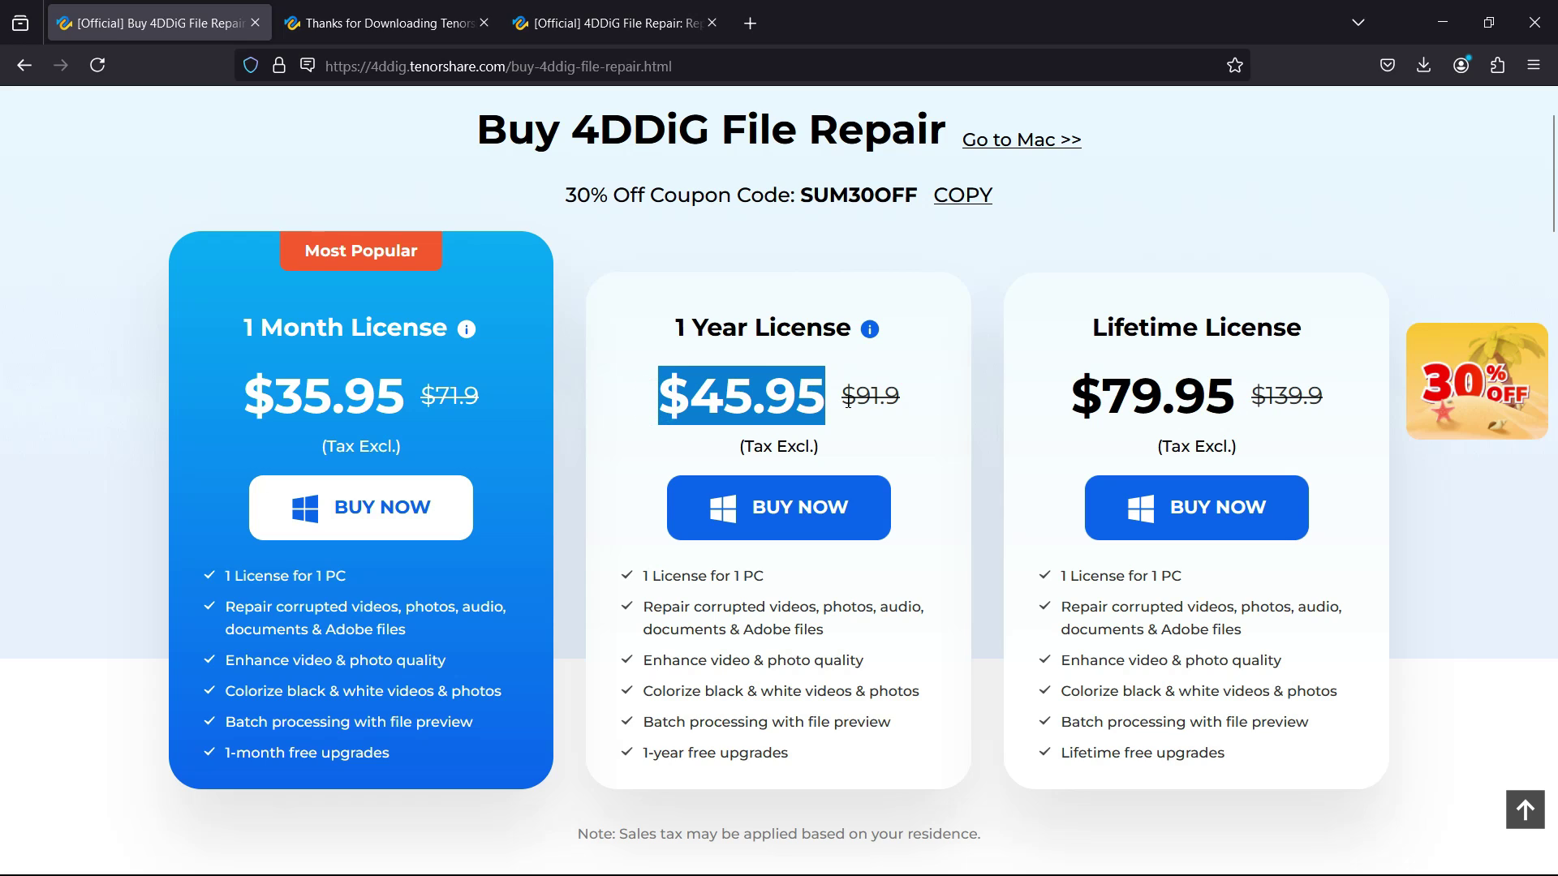
{"action": "left_click", "coordinate": [1280, 204]}
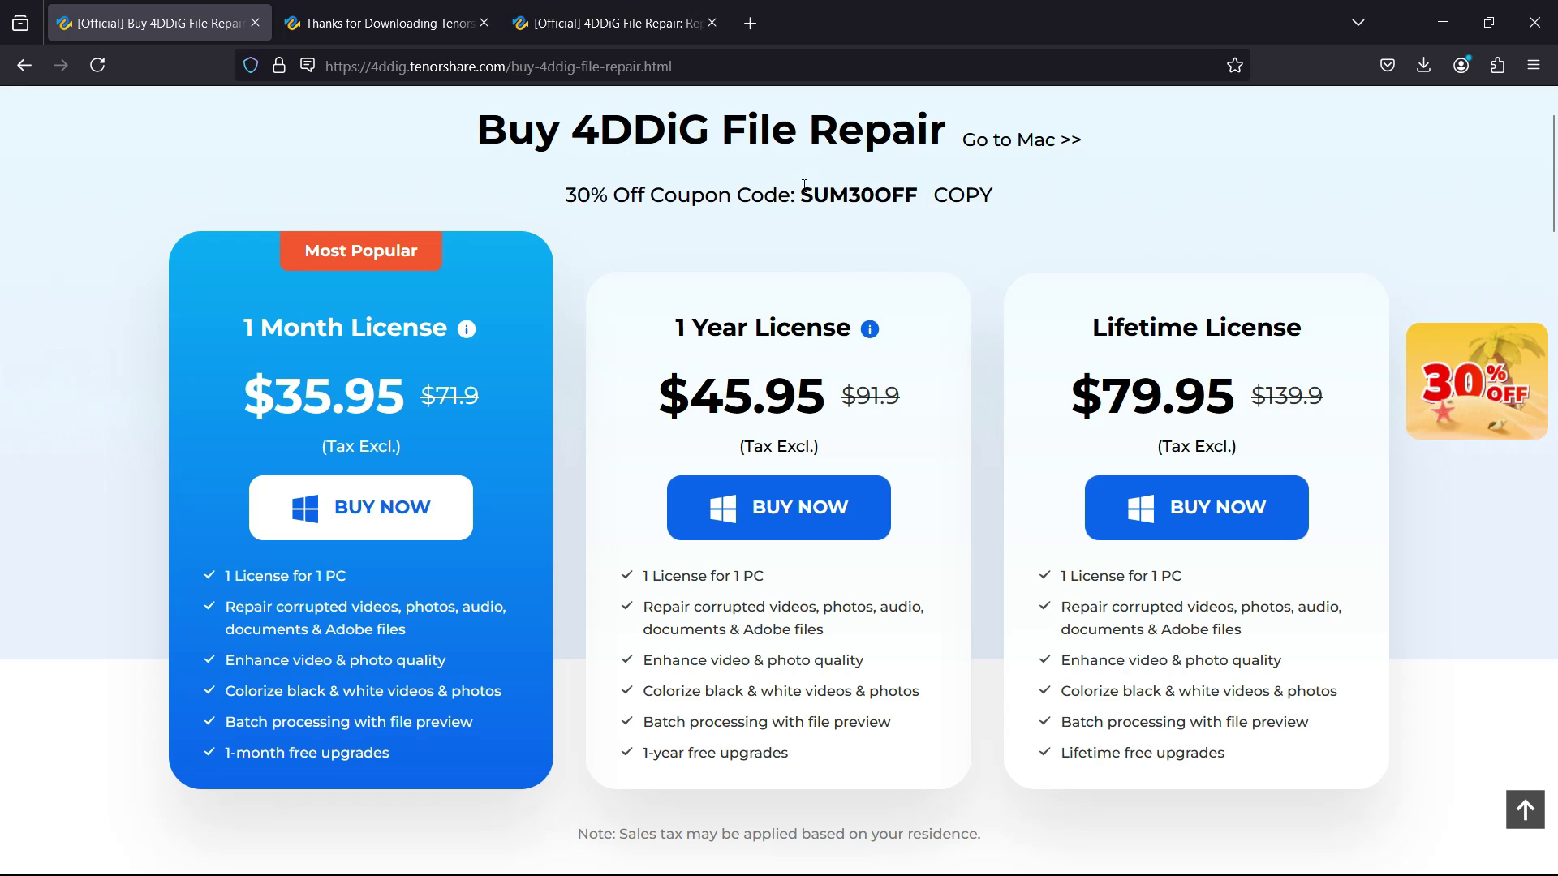
{"action": "left_click_drag", "start_coordinate": [833, 186], "coordinate": [907, 187]}
{"action": "left_click", "coordinate": [1142, 202]}
- Switch to the Mac version pricing, with licences from $59.99 to $99.99
{"action": "left_click", "coordinate": [1022, 143]}
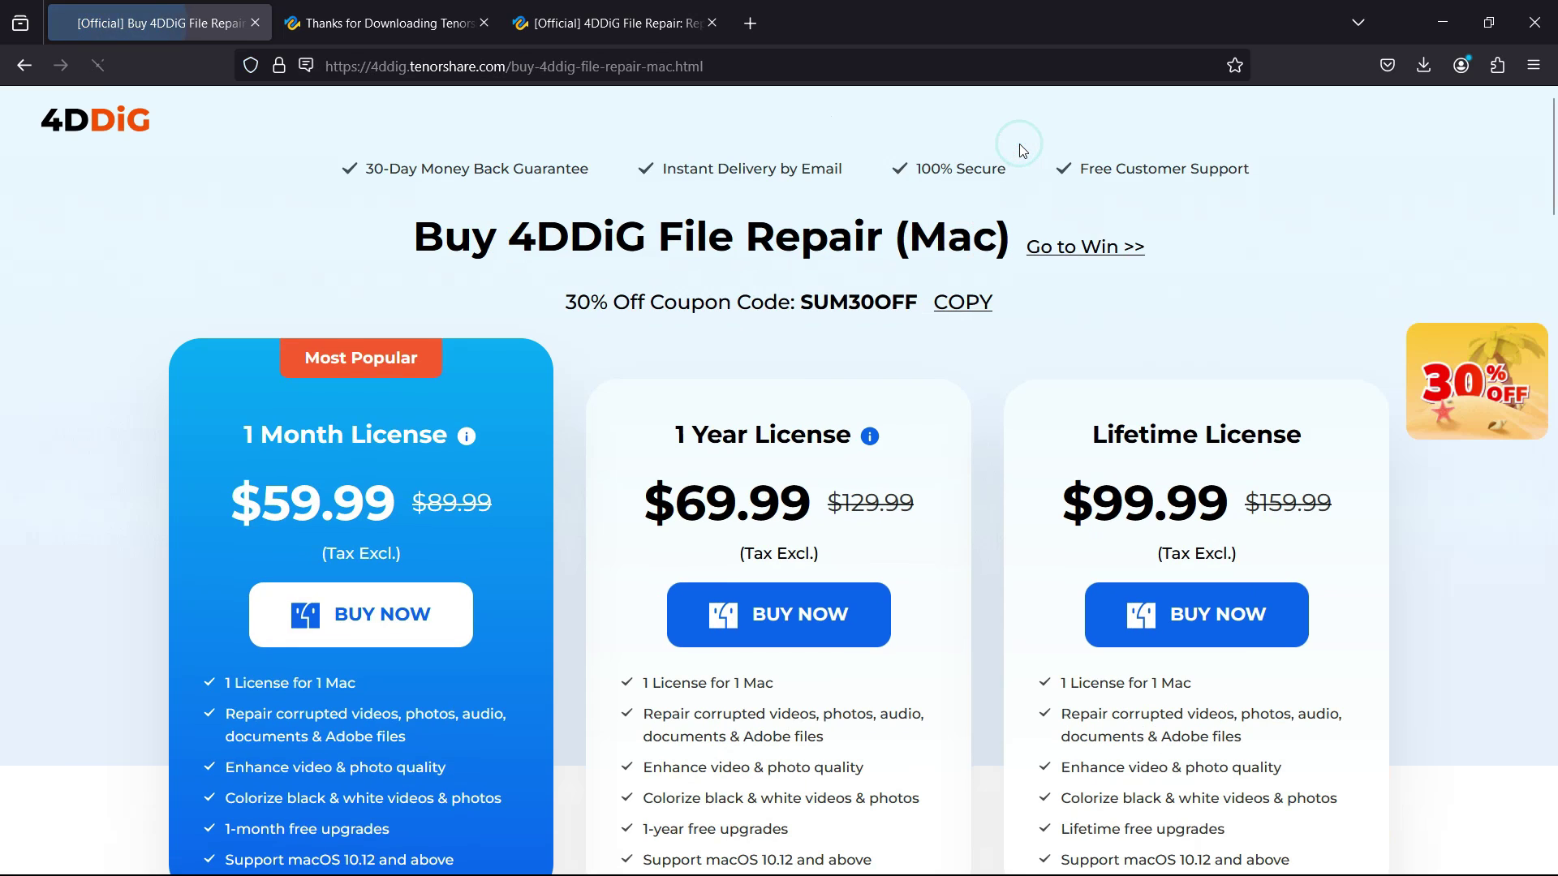
{"action": "scroll", "coordinate": [1140, 309], "scroll_direction": "down", "scroll_amount": 2}
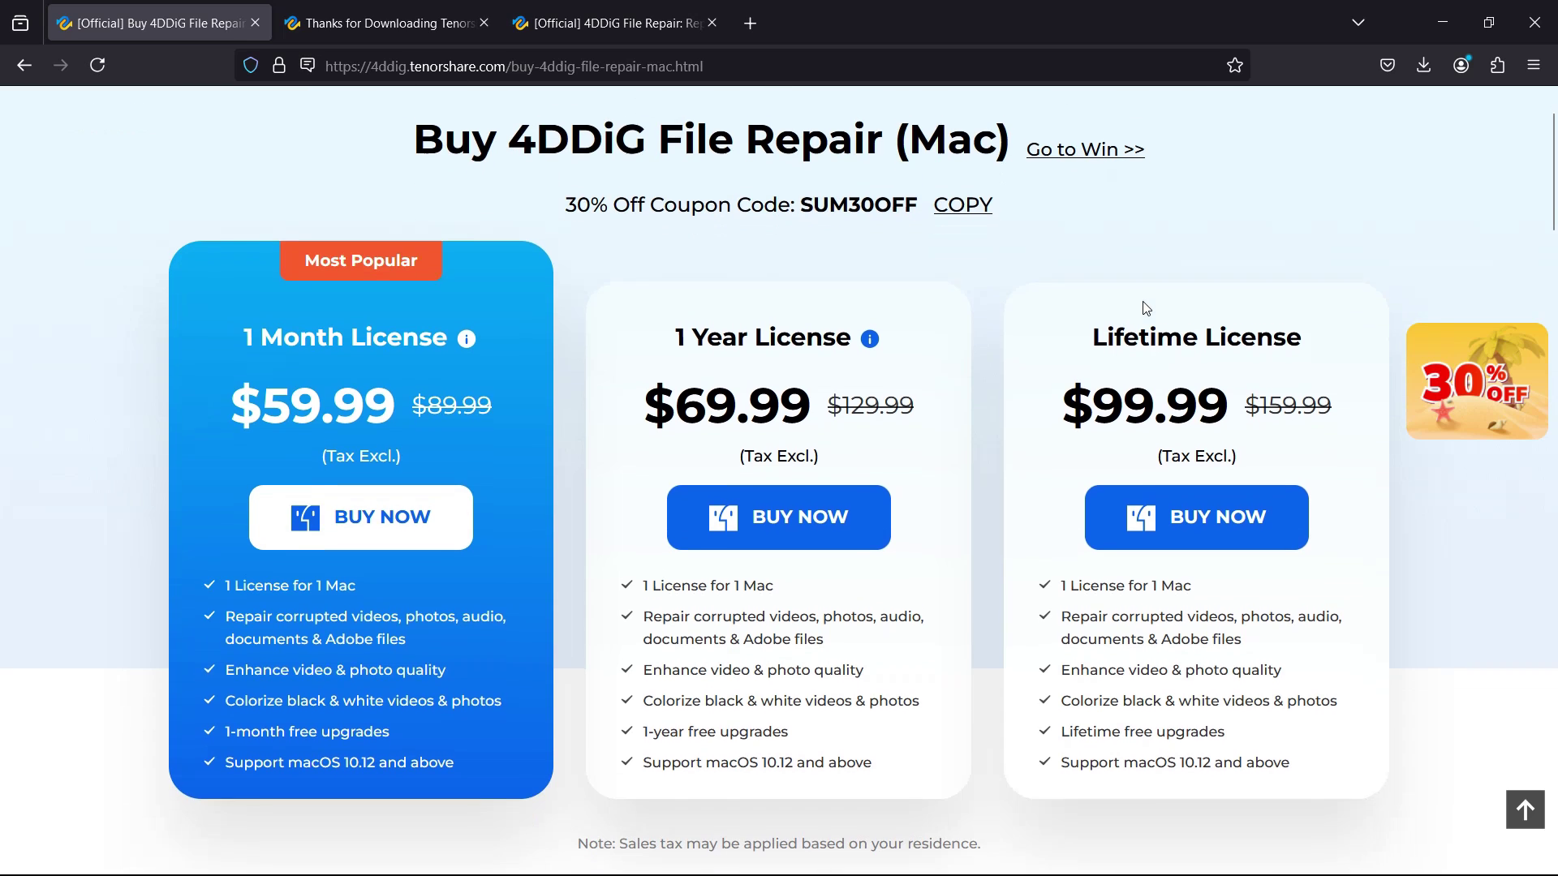
{"action": "scroll", "coordinate": [1147, 308], "scroll_direction": "up", "scroll_amount": 2}
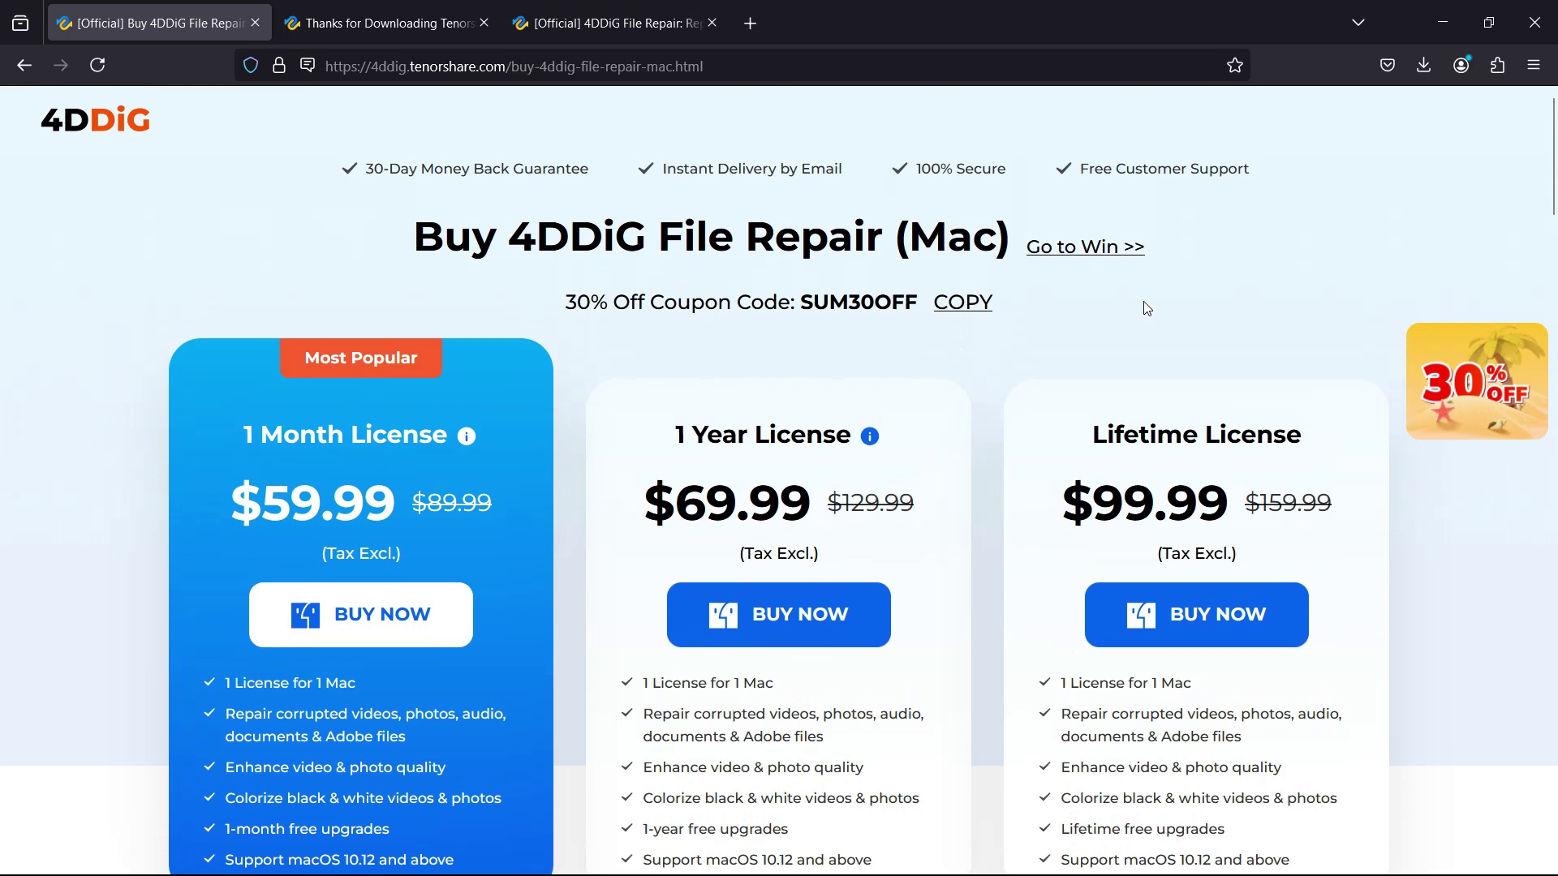